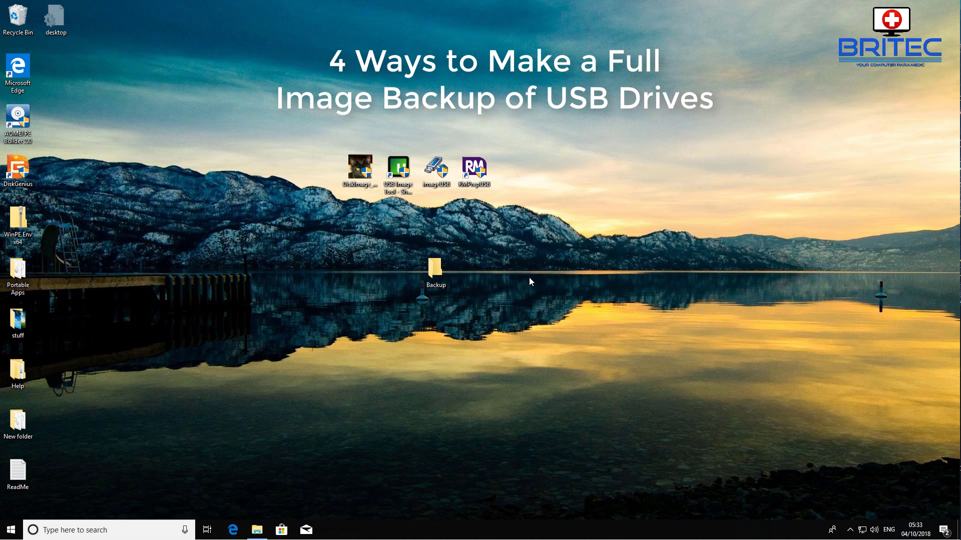
# Step: Check the drives in This PC and look inside the desktop Backup folder
pyautogui.click(257, 530)
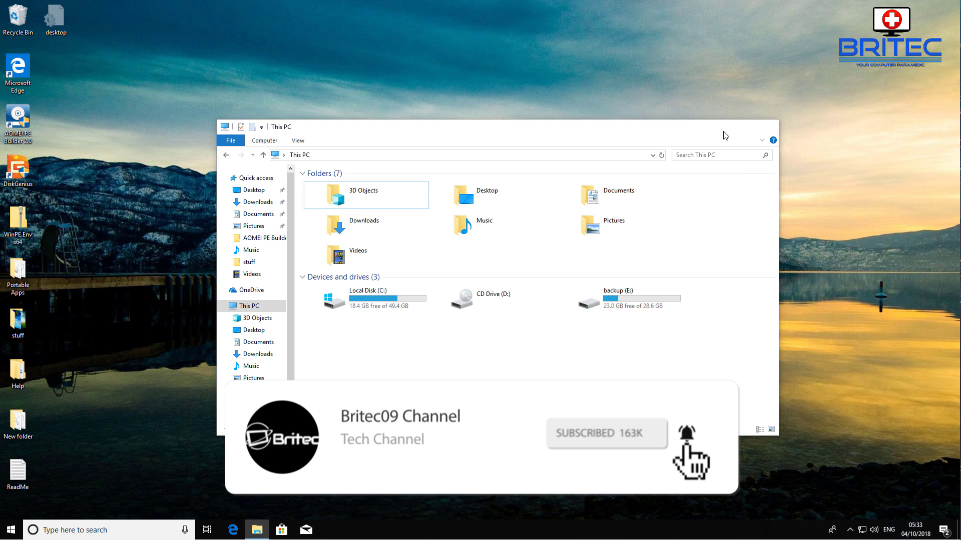
pyautogui.click(721, 129)
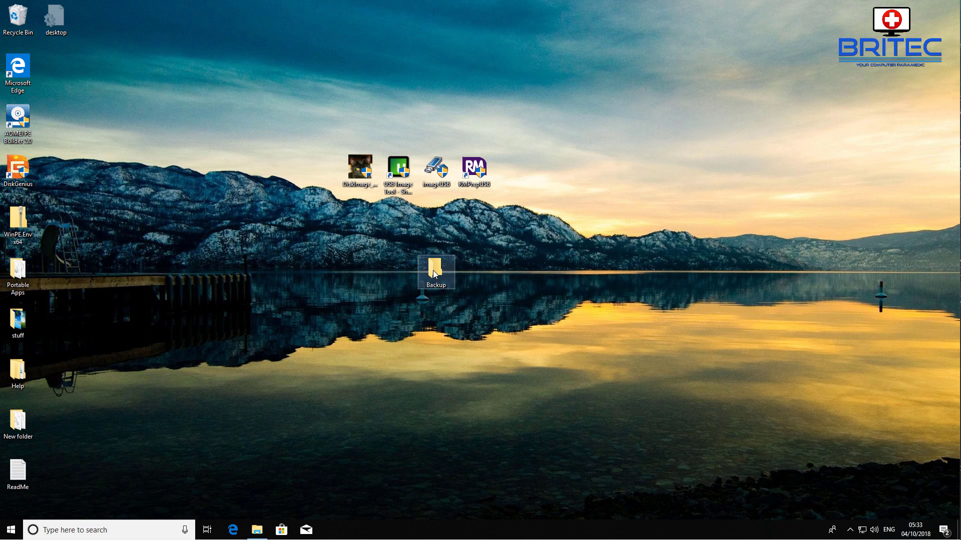
pyautogui.doubleClick(433, 270)
pyautogui.click(785, 142)
# Step: Launch Roadkil's DiskImage as admin and pick Drive E (28.63 GB) on the Store Image tab
pyautogui.doubleClick(364, 175)
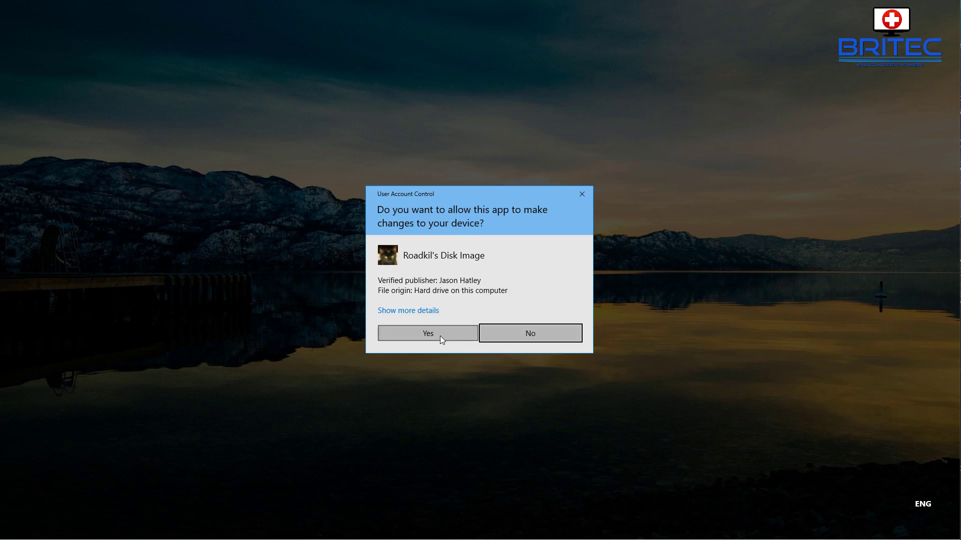
pyautogui.click(428, 333)
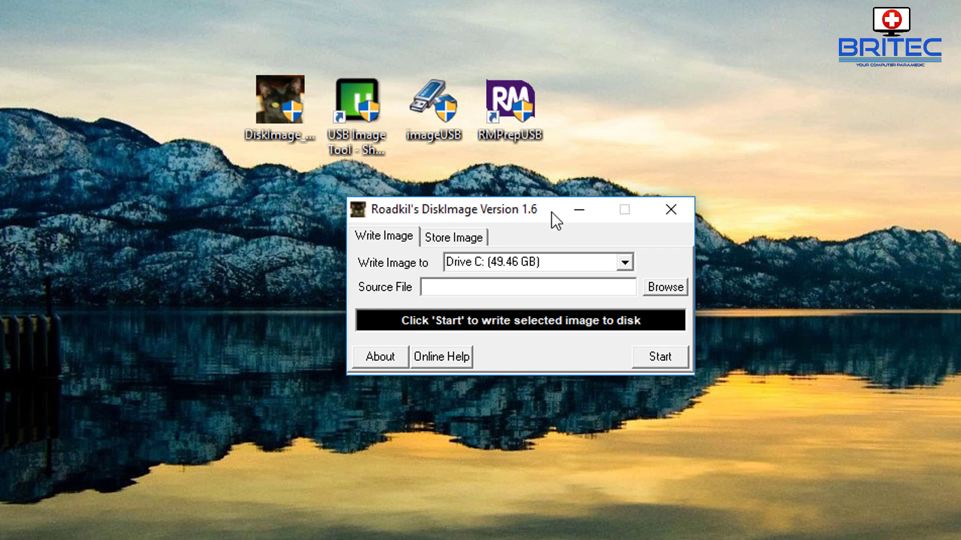
pyautogui.moveTo(524, 217); pyautogui.dragTo(469, 217)
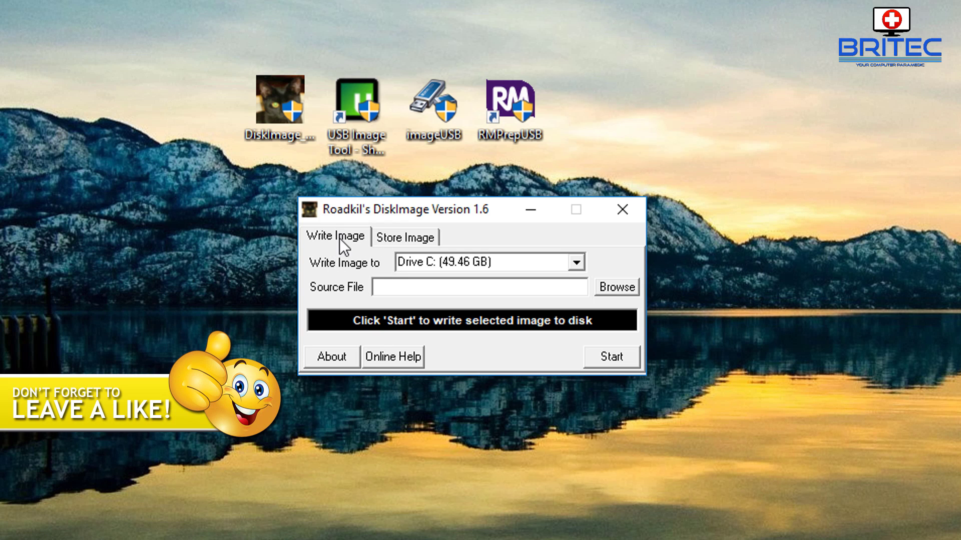
pyautogui.click(406, 240)
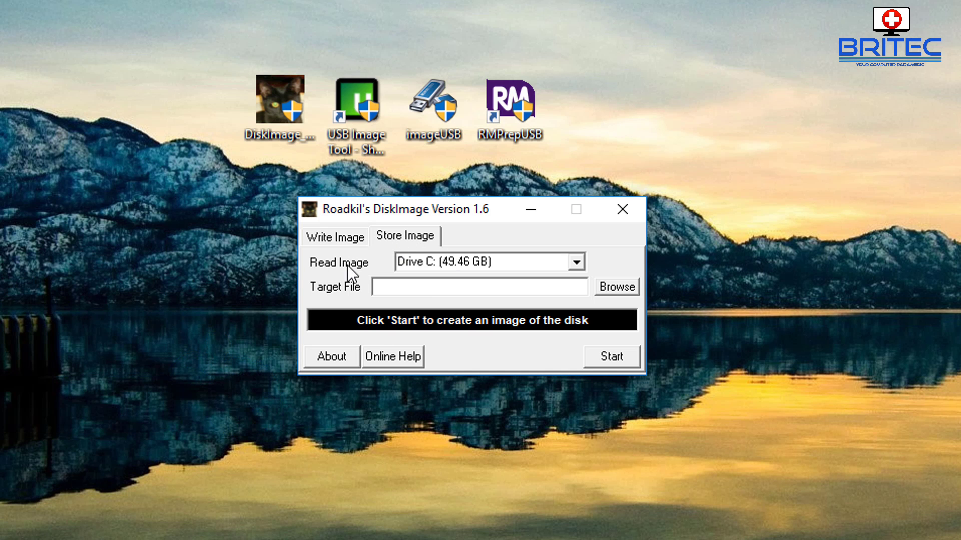
pyautogui.click(576, 264)
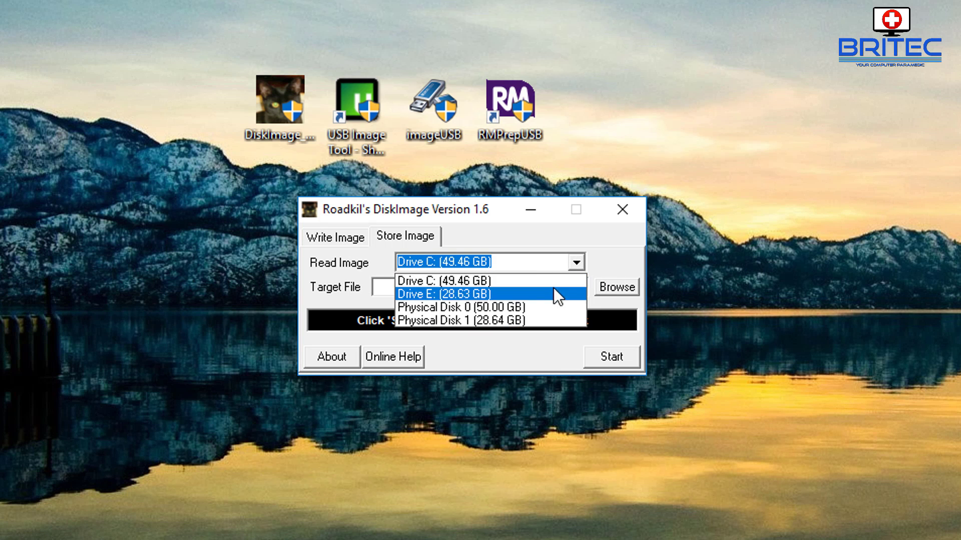
pyautogui.click(491, 293)
pyautogui.click(517, 262)
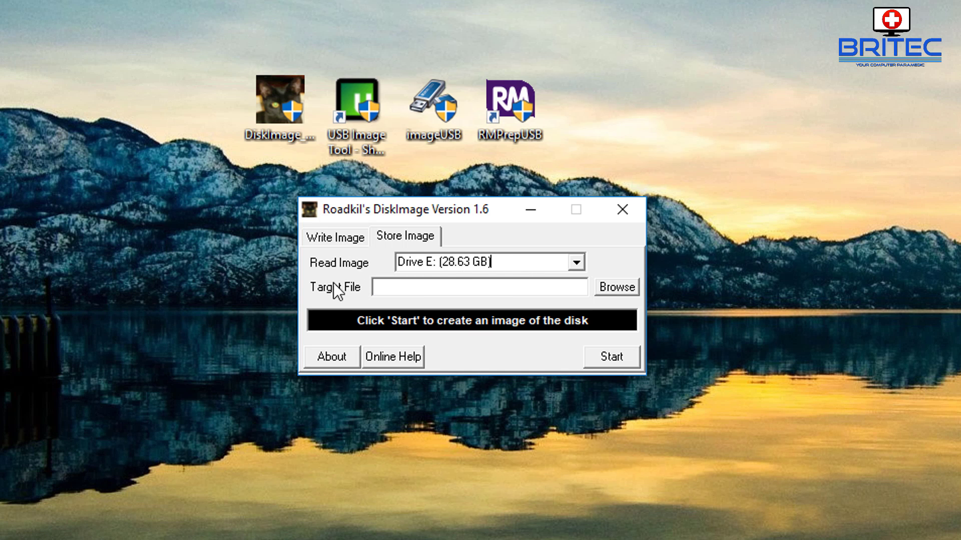
# Step: Set DiskImage's output file to backup-usb in the Desktop\Backup folder
pyautogui.click(616, 287)
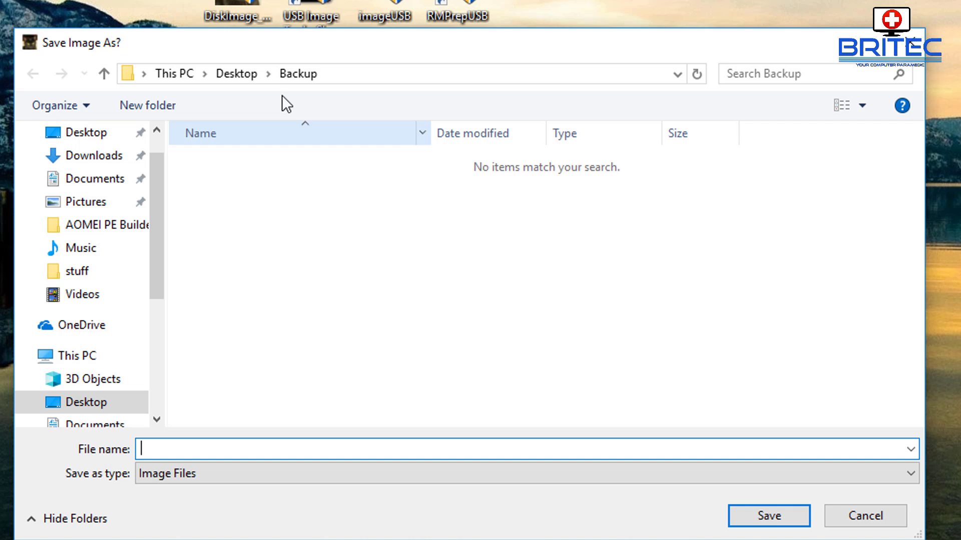
pyautogui.click(750, 516)
pyautogui.click(195, 449)
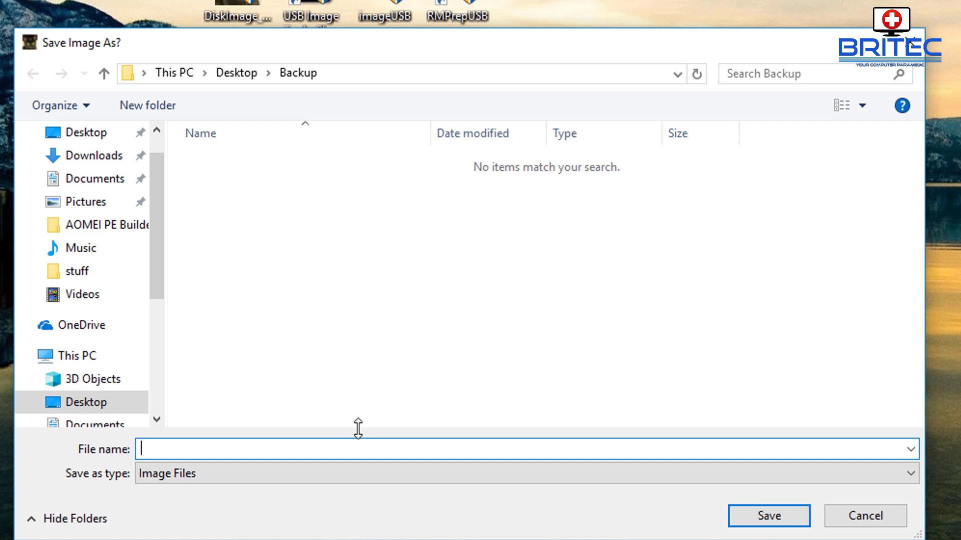
pyautogui.write('backup-usb')
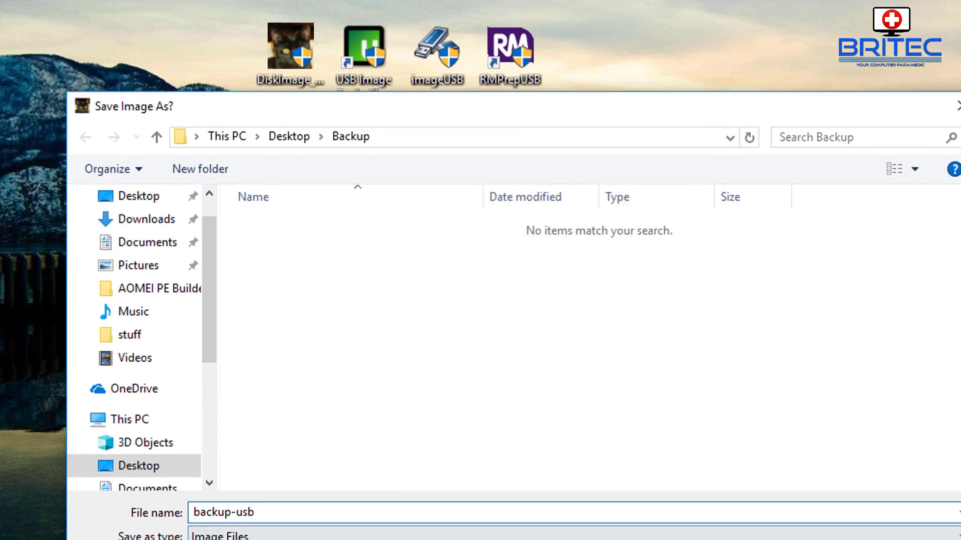
pyautogui.click(769, 516)
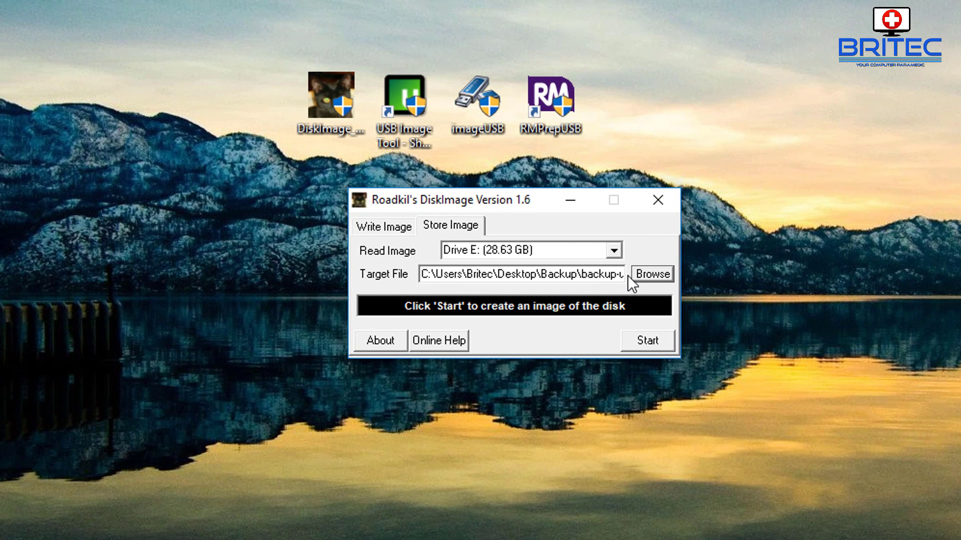
# Step: Start imaging Drive E and confirm backup-usb appears in the desktop Backup folder
pyautogui.click(645, 343)
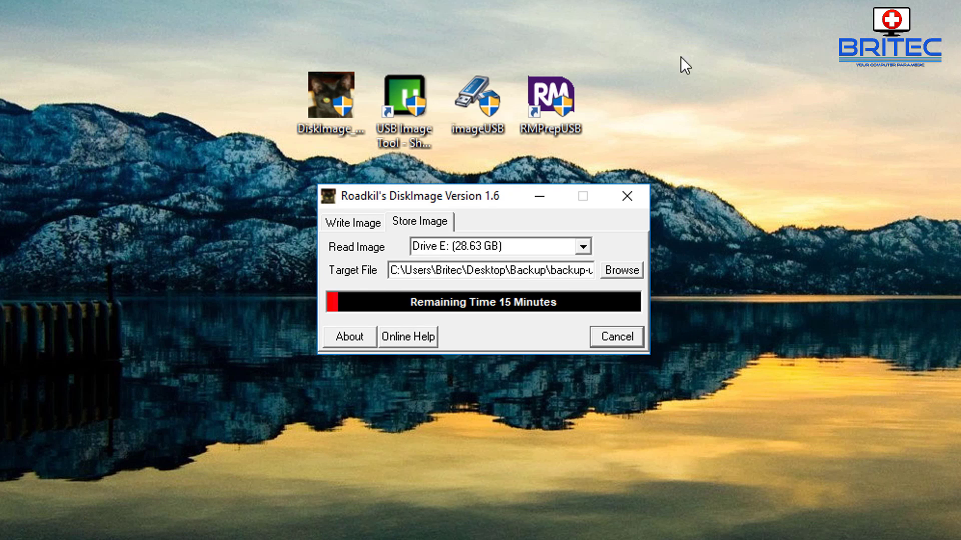
pyautogui.moveTo(488, 199); pyautogui.dragTo(470, 355)
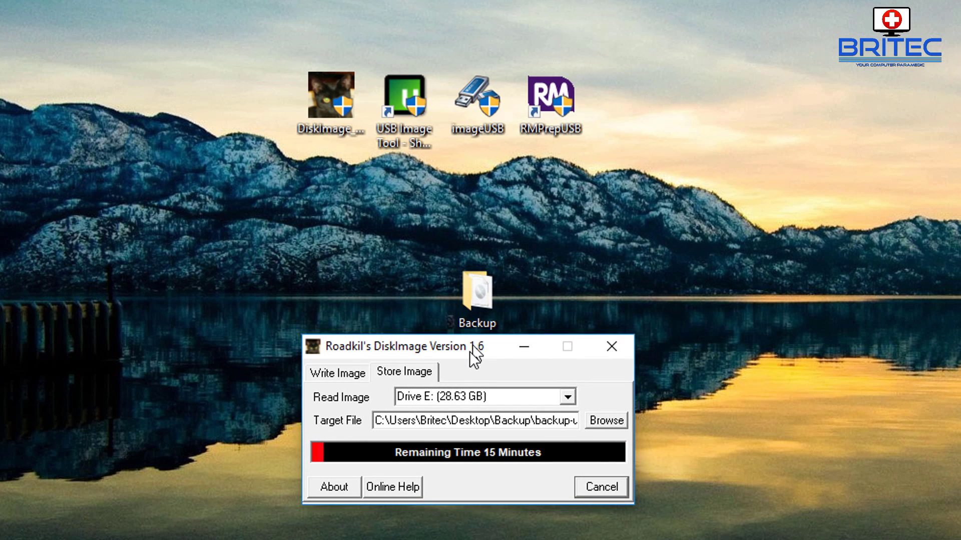
pyautogui.doubleClick(478, 293)
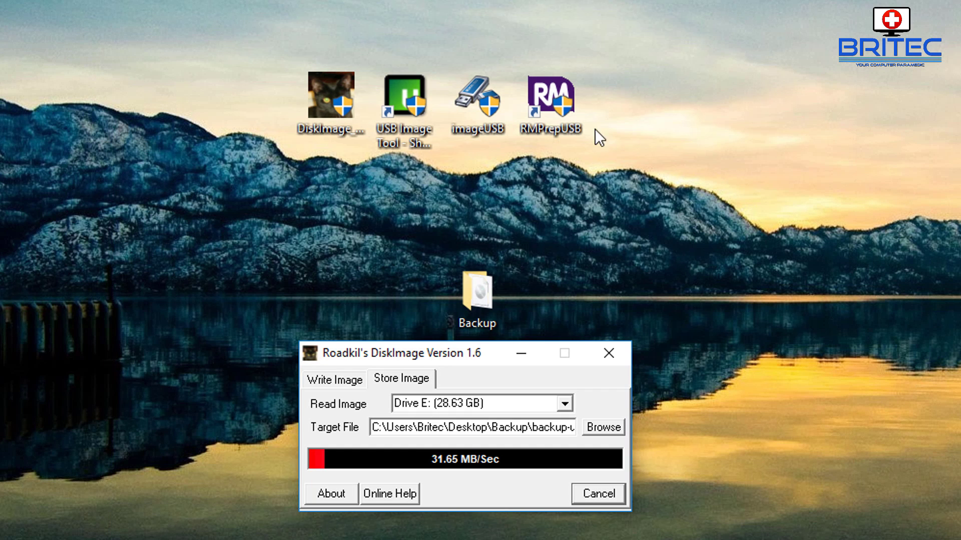
pyautogui.moveTo(475, 352); pyautogui.dragTo(494, 223)
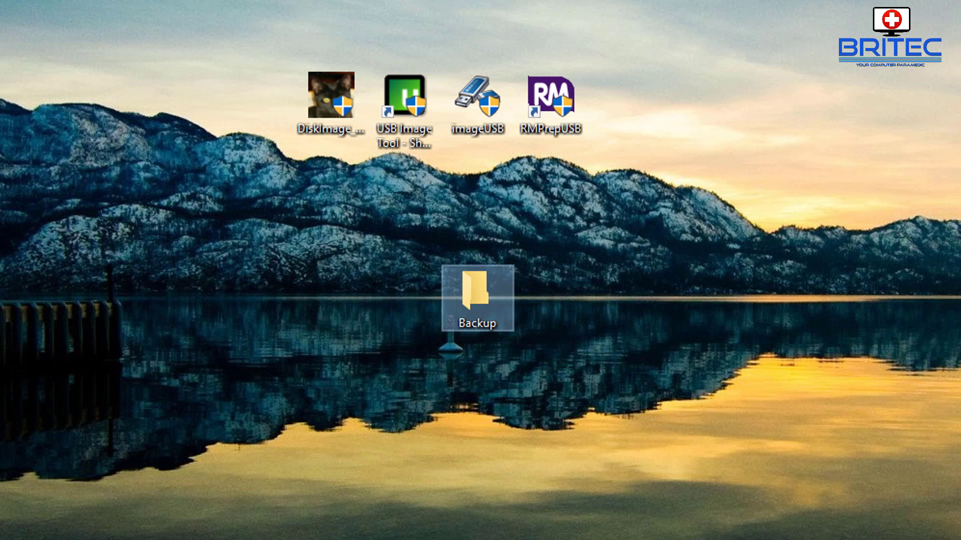
pyautogui.click(423, 110)
# Step: Launch USB Image Tool as admin and show the SanDisk Ultra drive's details
pyautogui.doubleClick(403, 101)
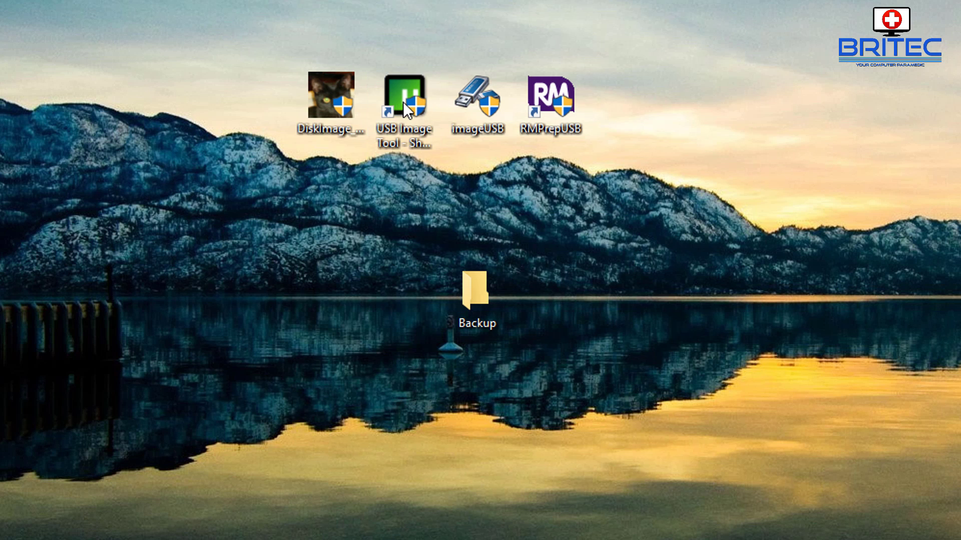
pyautogui.click(459, 433)
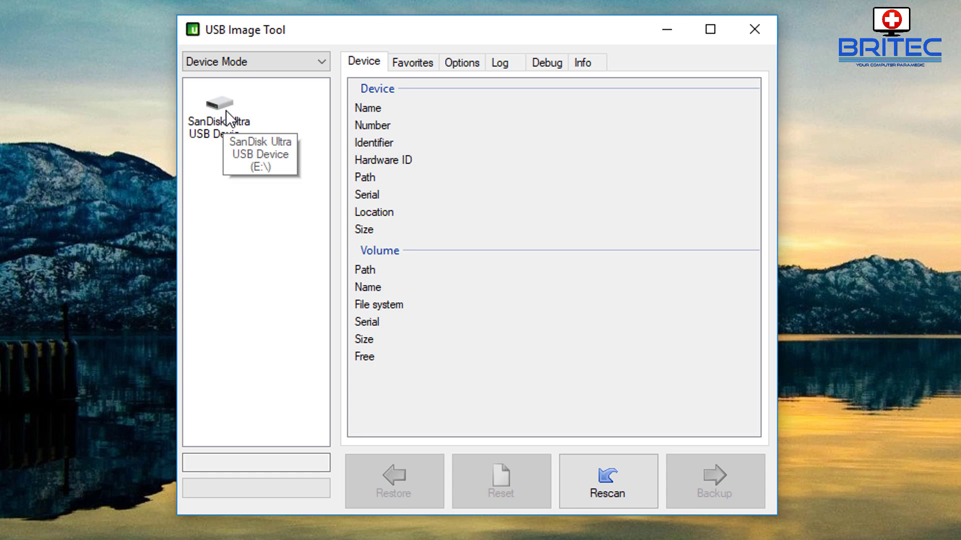
pyautogui.click(224, 113)
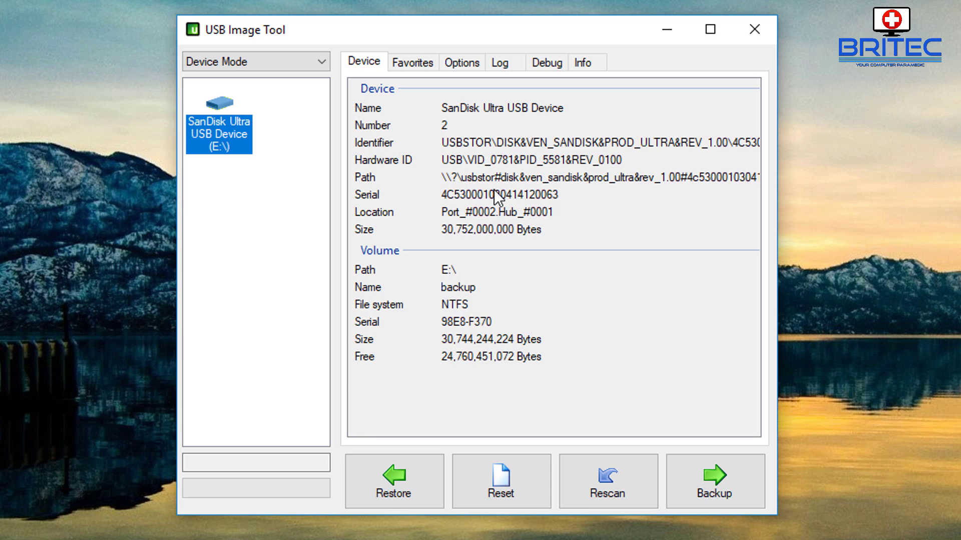
# Step: Browse the Favorites, Options, Log, Debug and Info tabs, then return to the SanDisk Ultra device details
pyautogui.click(411, 65)
pyautogui.click(471, 67)
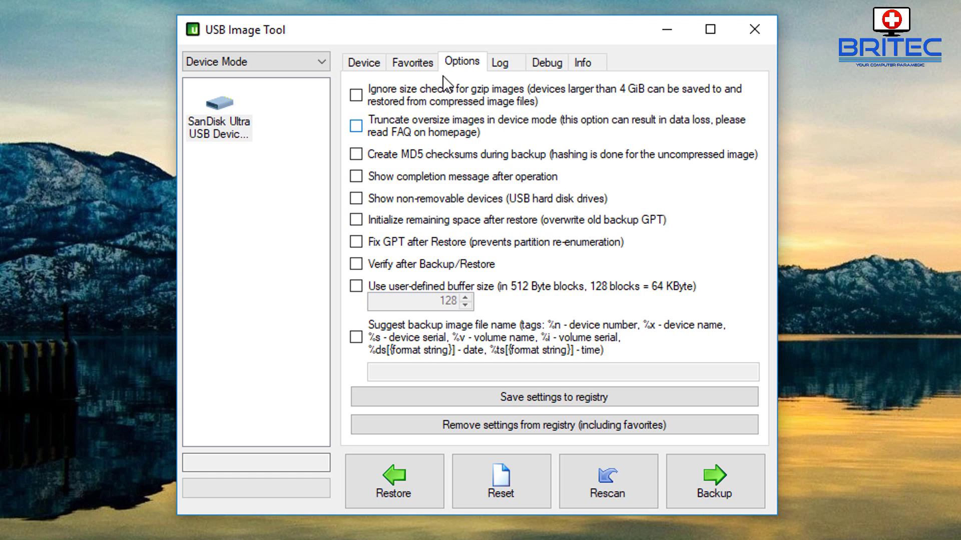
pyautogui.click(503, 64)
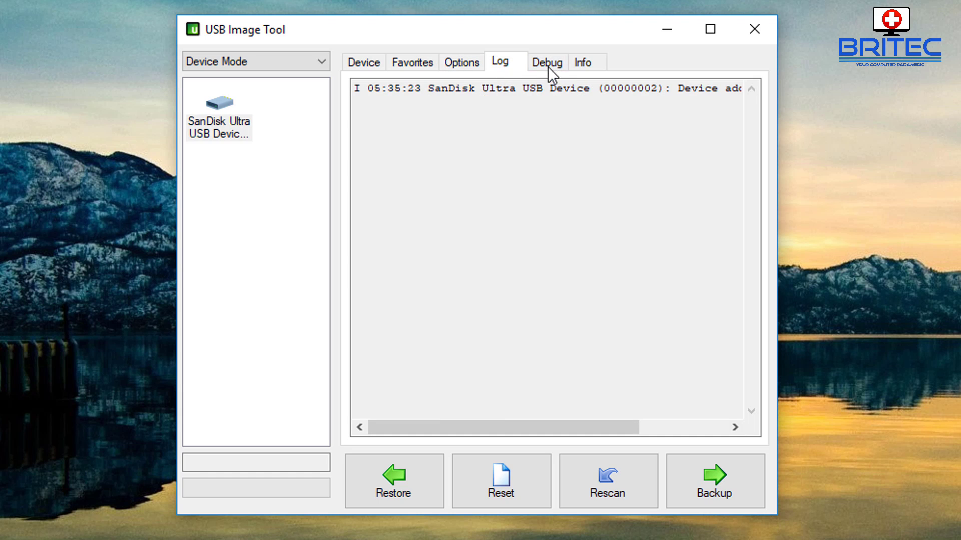
pyautogui.click(548, 67)
pyautogui.click(583, 65)
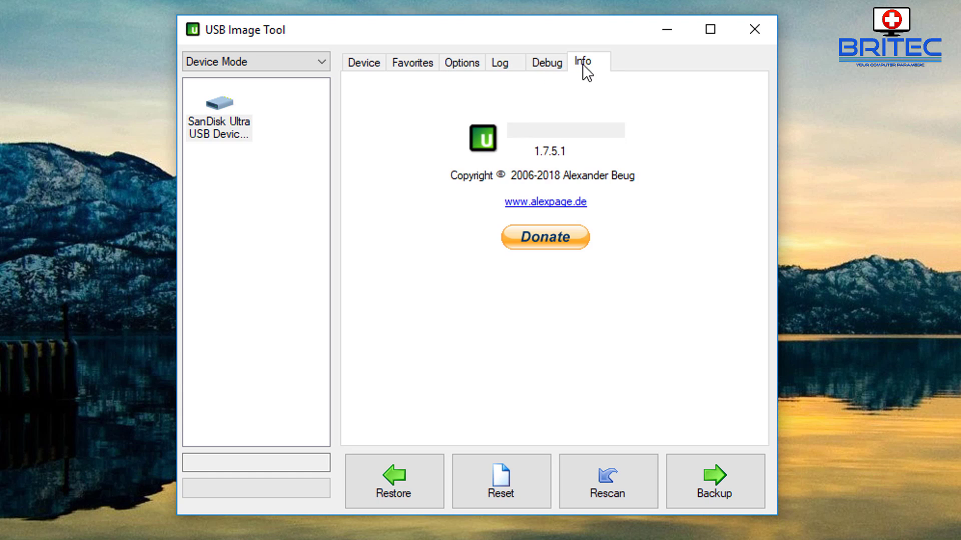
pyautogui.click(362, 64)
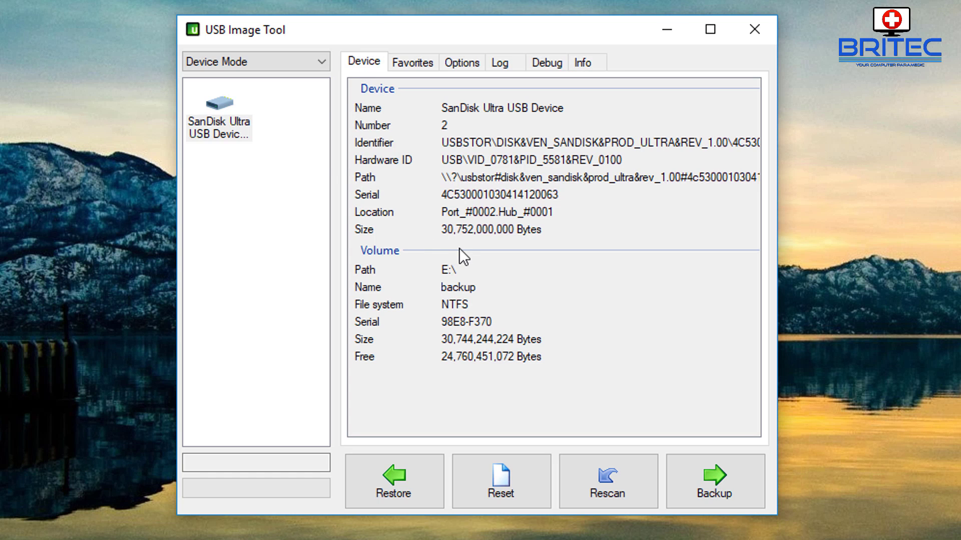
pyautogui.click(227, 122)
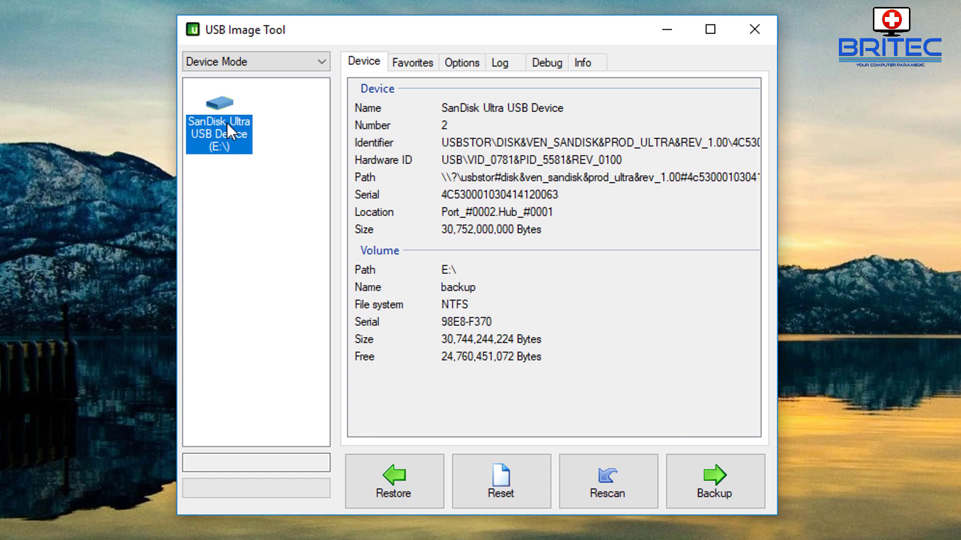
# Step: Back up the SanDisk Ultra drive as usb-backup in the Desktop\Backup folder
pyautogui.click(718, 485)
pyautogui.click(717, 484)
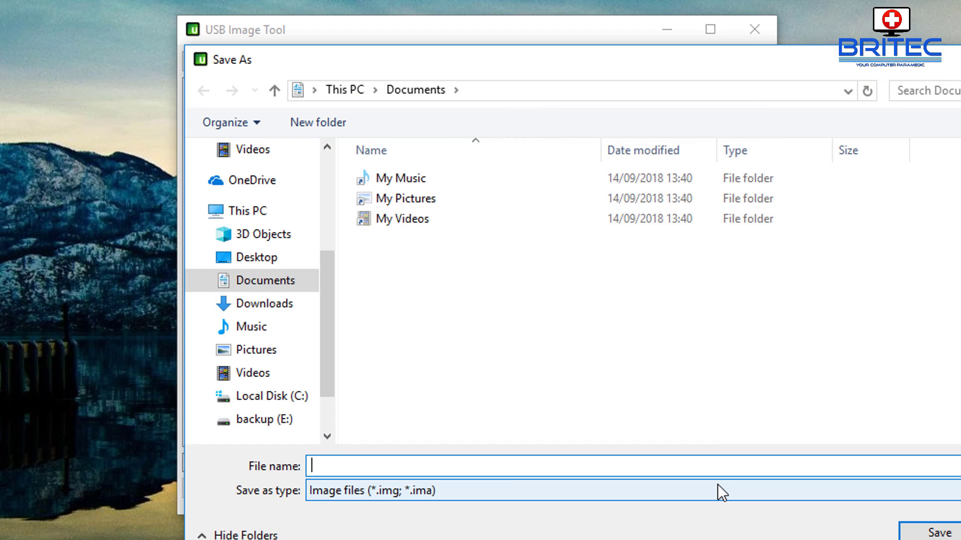
pyautogui.moveTo(622, 66); pyautogui.dragTo(563, 54)
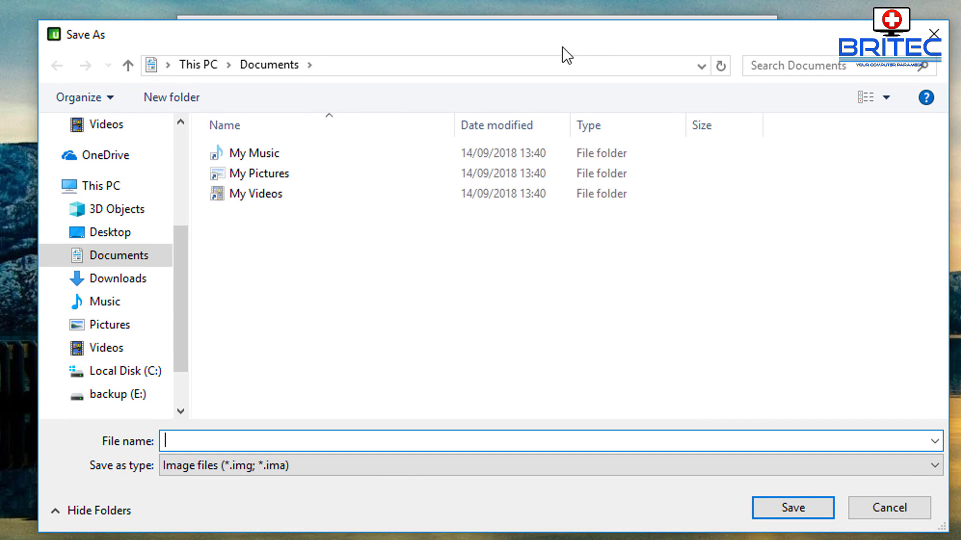
pyautogui.click(107, 233)
pyautogui.click(256, 193)
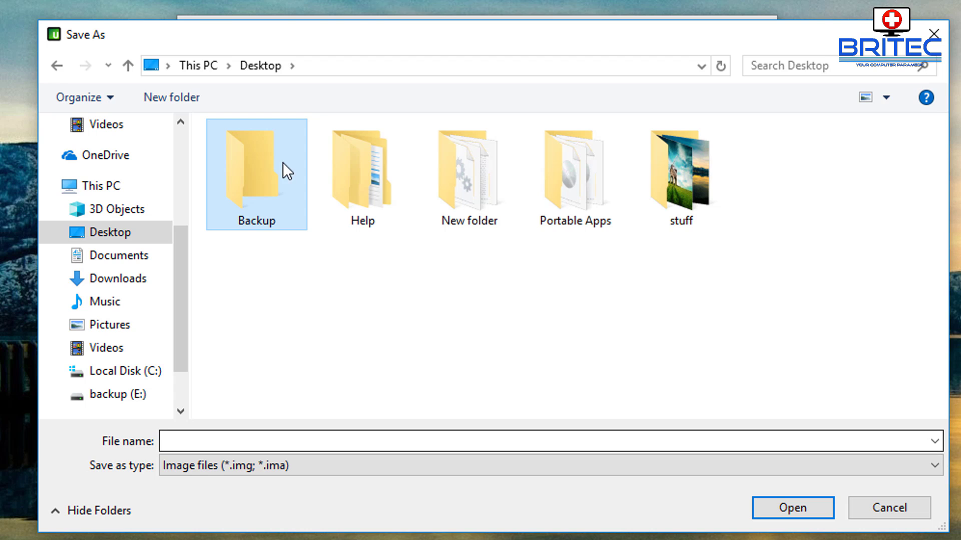
pyautogui.doubleClick(256, 160)
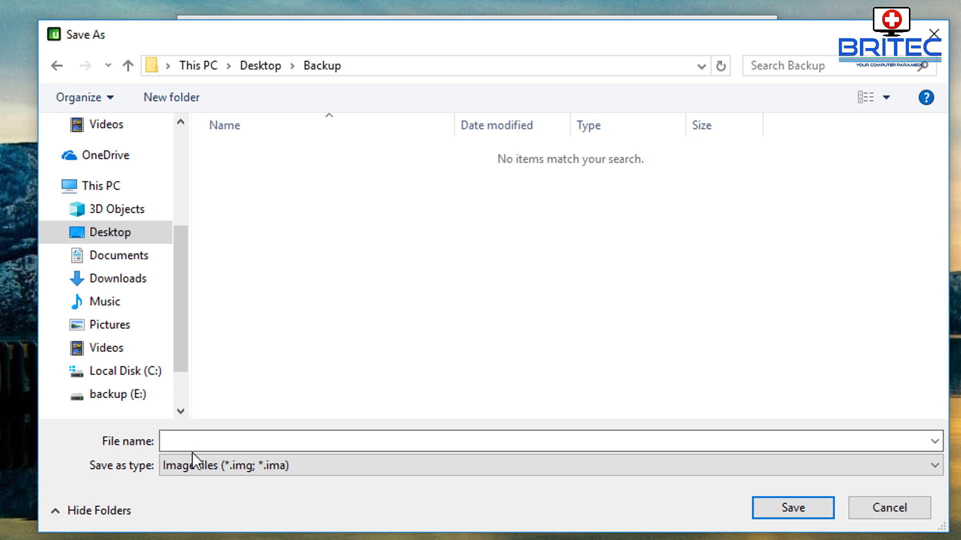
pyautogui.click(225, 441)
pyautogui.write('usb-backup')
pyautogui.click(793, 509)
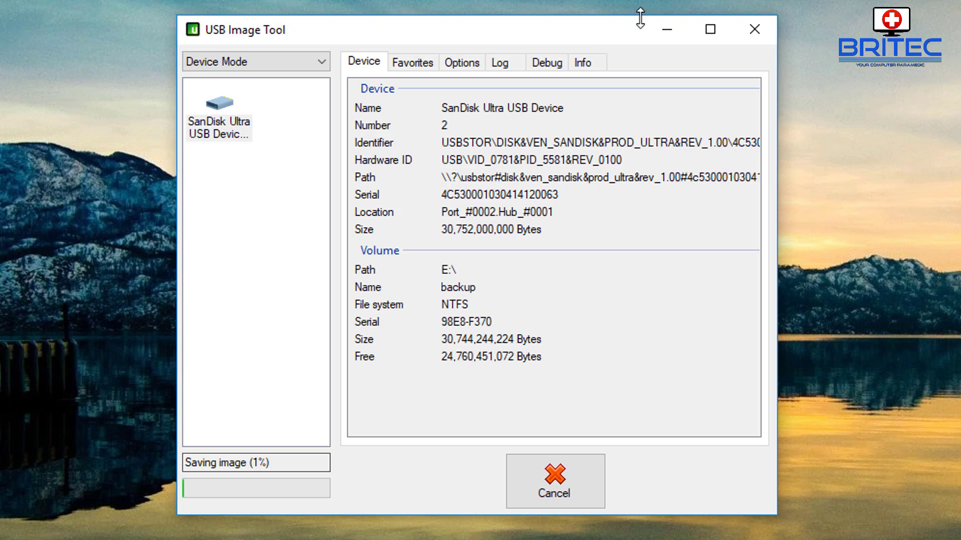
# Step: Move USB Image Tool aside and open the desktop Backup folder to check the image
pyautogui.moveTo(579, 32); pyautogui.dragTo(551, 370)
pyautogui.doubleClick(429, 320)
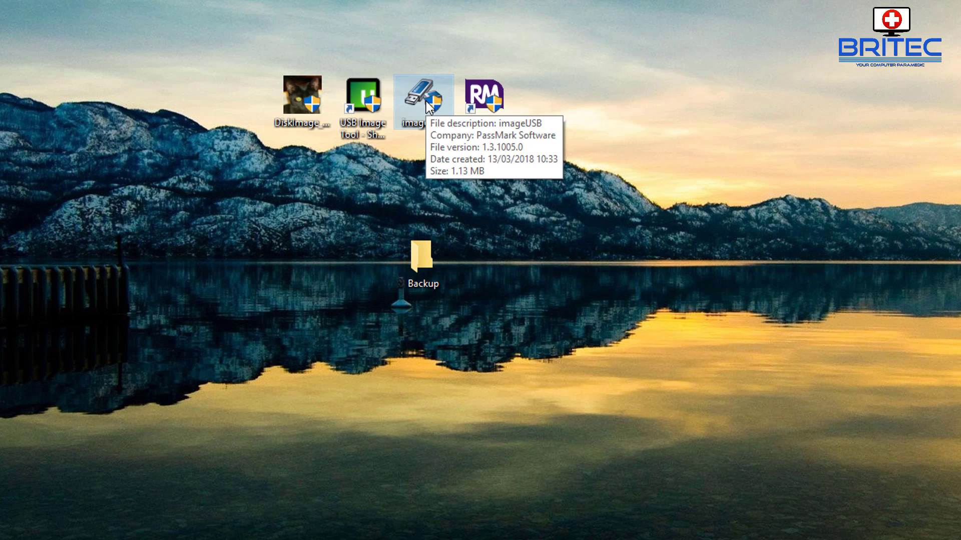
# Step: Launch imageUSB as admin, select the SanDisk Ultra drive and choose 'Create image from USB drive'
pyautogui.doubleClick(426, 101)
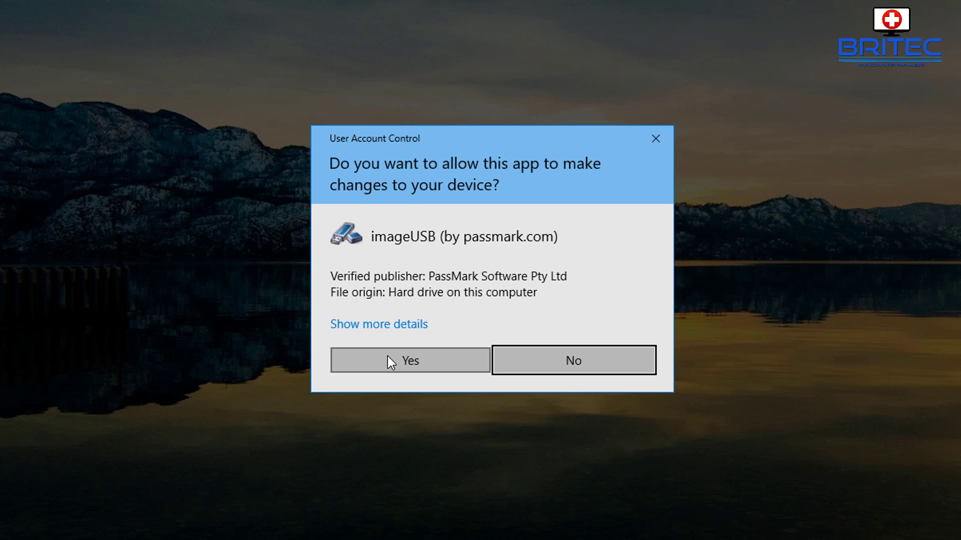
pyautogui.click(387, 361)
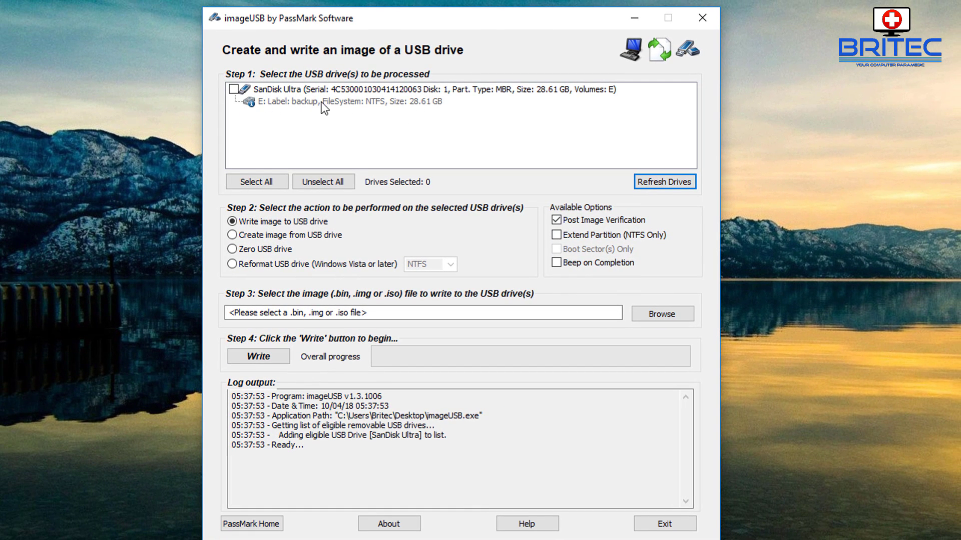
pyautogui.click(233, 89)
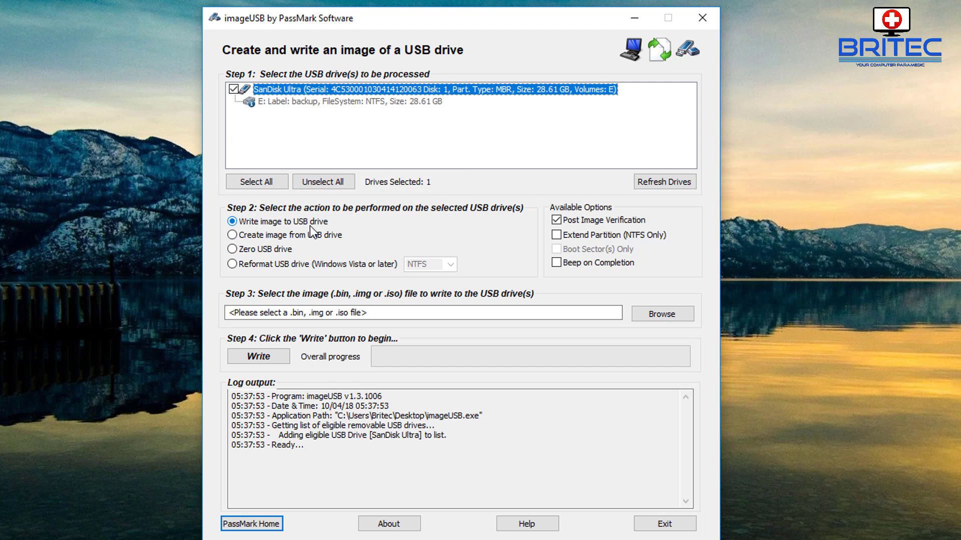
pyautogui.click(235, 238)
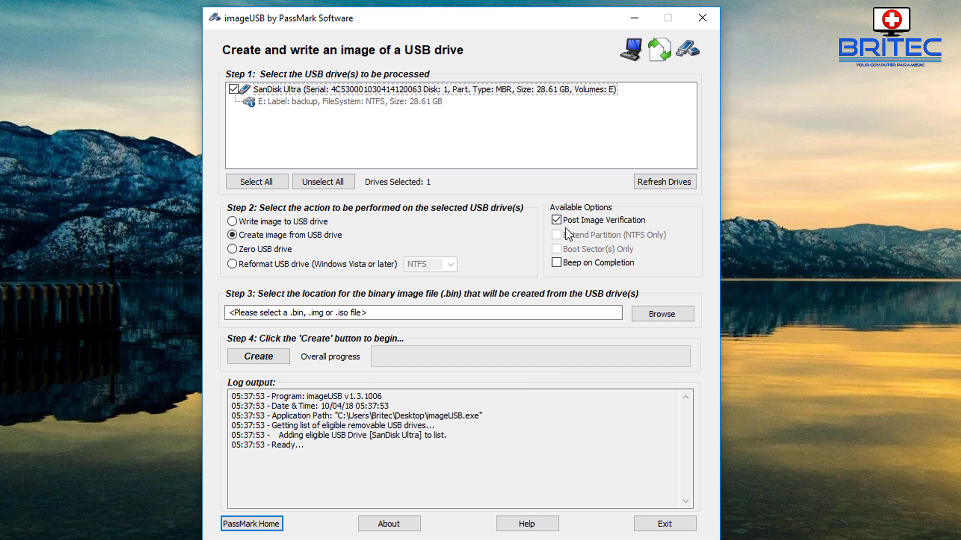
pyautogui.moveTo(611, 225)
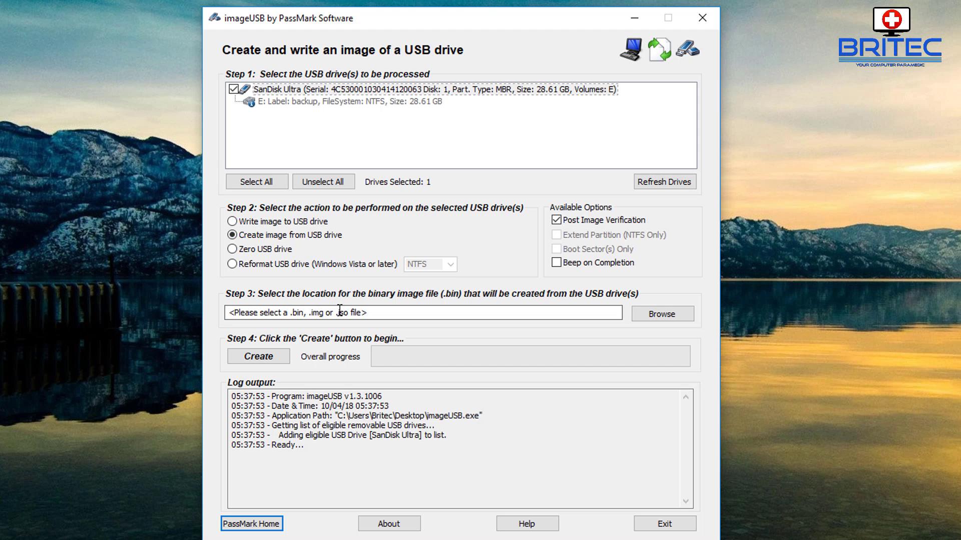
# Step: Set imageUSB's image file to usb-backup.bin in the Desktop\Backup folder
pyautogui.click(662, 314)
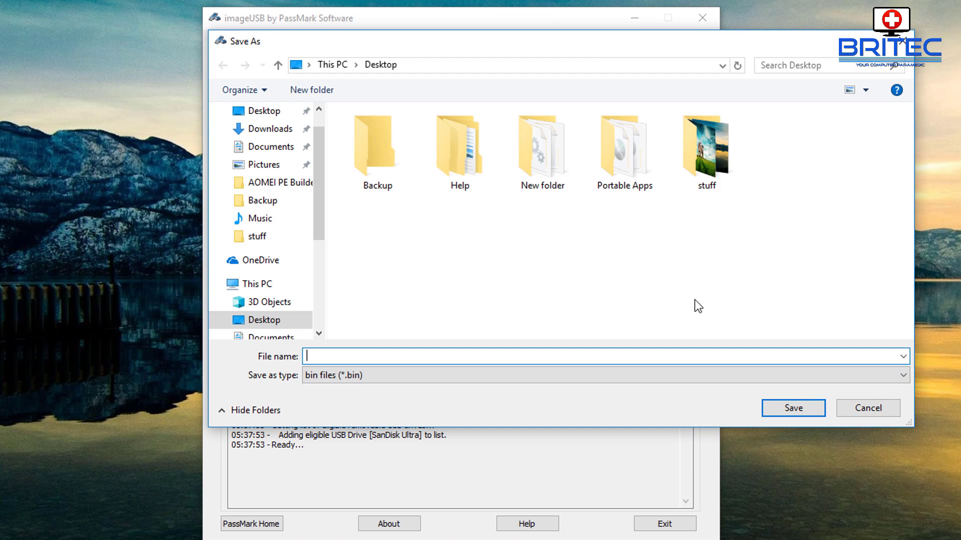
pyautogui.moveTo(604, 43); pyautogui.dragTo(498, 53)
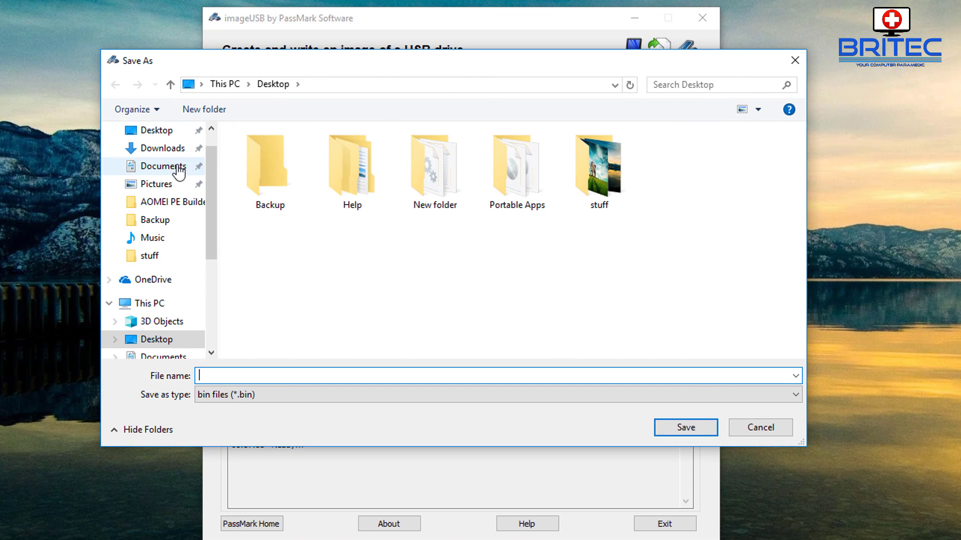
pyautogui.click(170, 131)
pyautogui.doubleClick(264, 194)
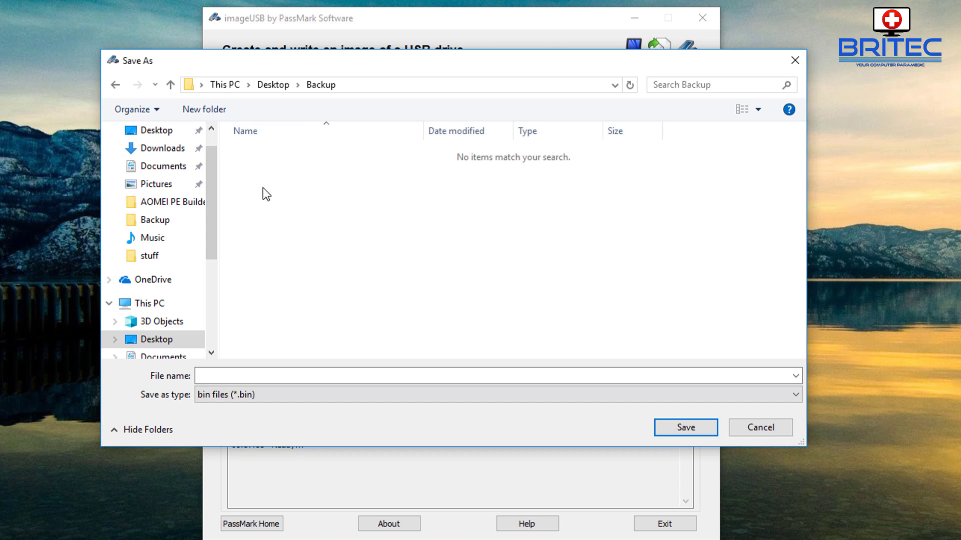
pyautogui.click(385, 376)
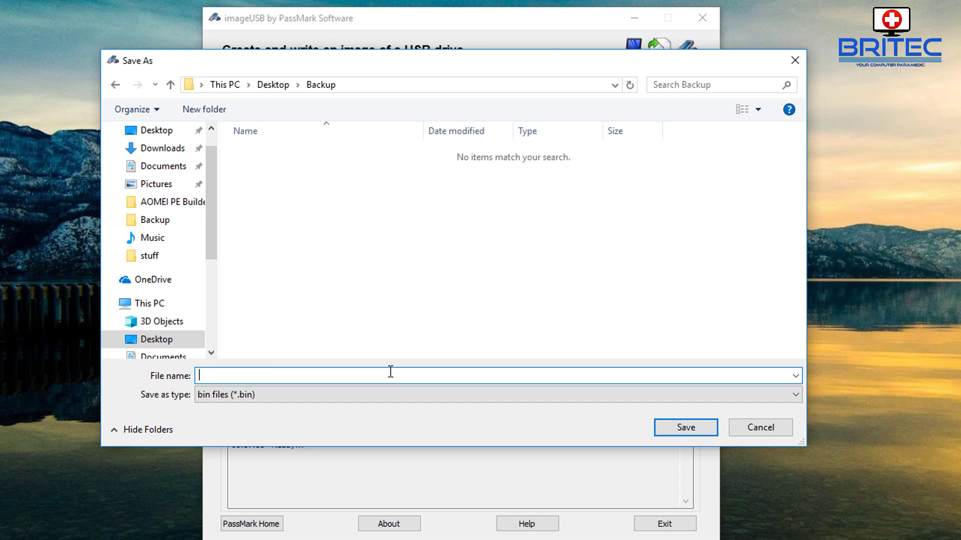
pyautogui.write('usb-backup')
pyautogui.click(686, 433)
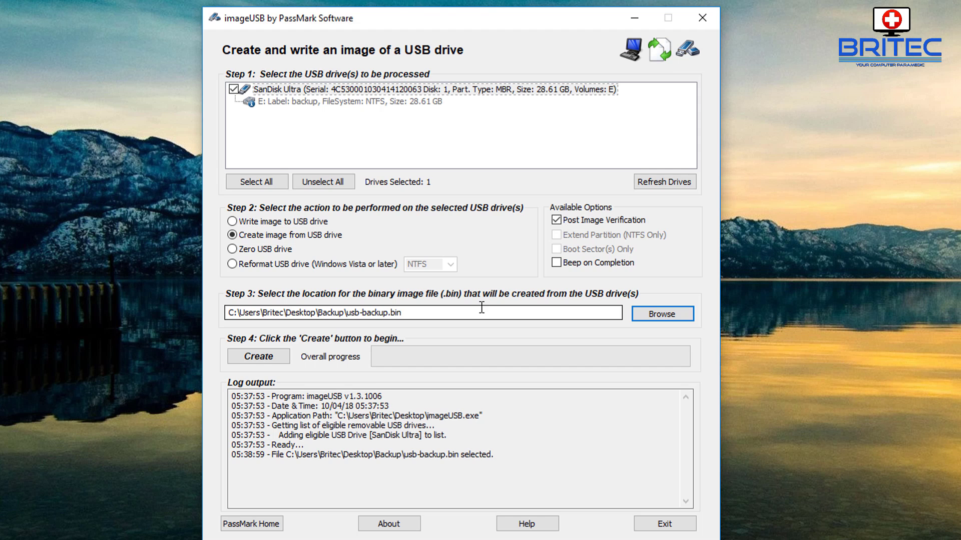
# Step: Start creating the SanDisk Ultra image, accepting the confirmation and the final overwrite warning
pyautogui.click(256, 361)
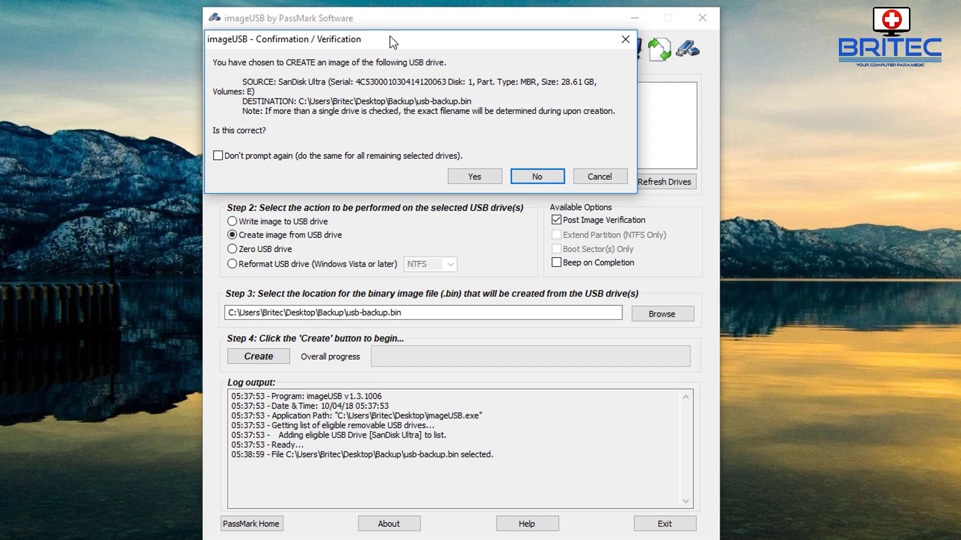
pyautogui.moveTo(389, 36); pyautogui.dragTo(404, 125)
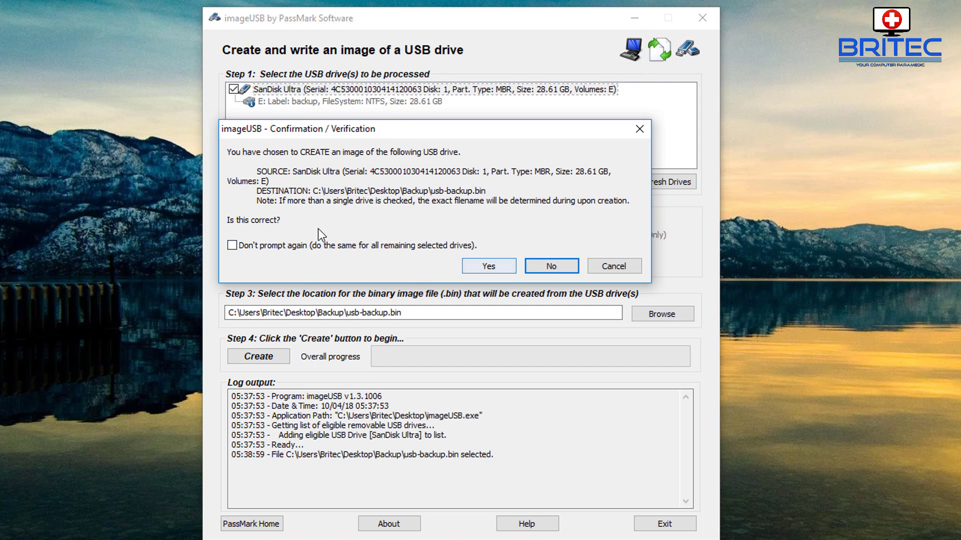
pyautogui.click(498, 267)
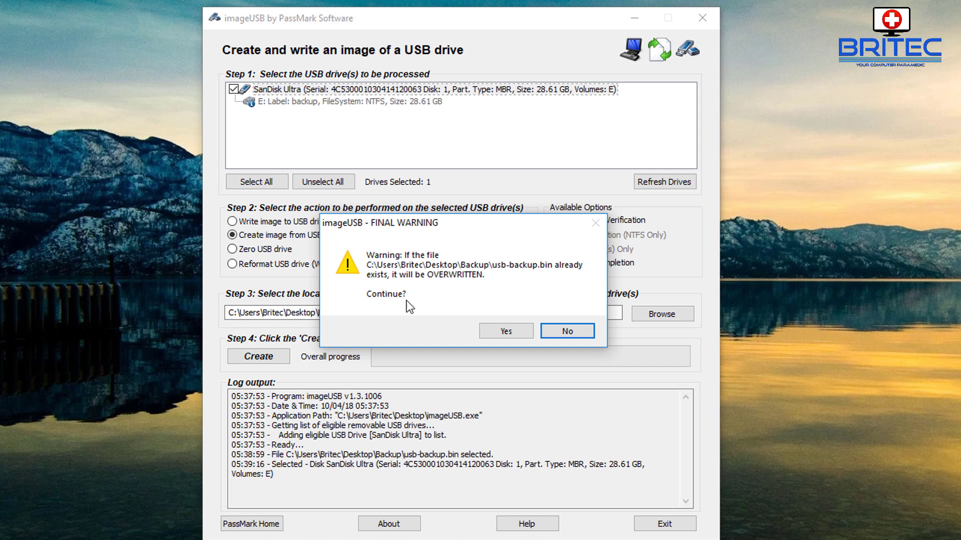
pyautogui.click(506, 333)
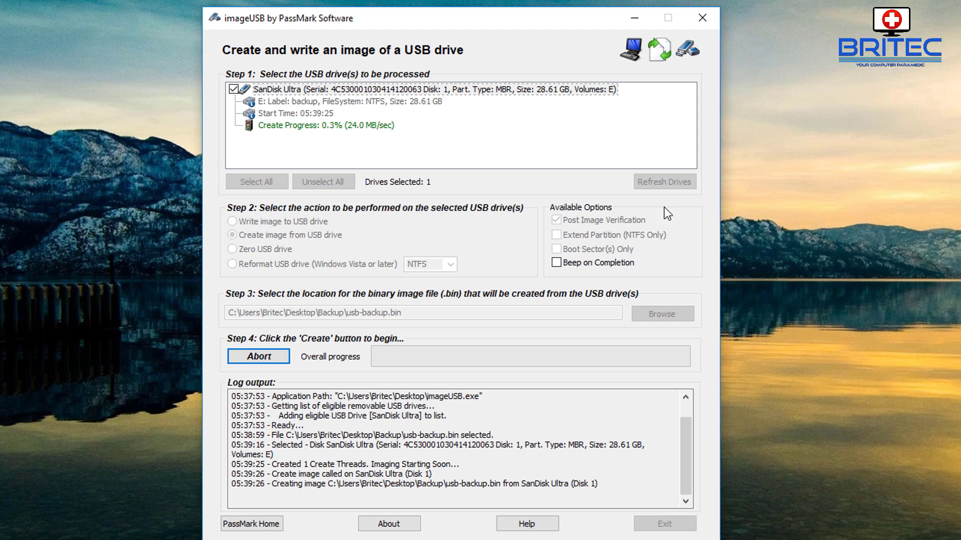
# Step: Minimize imageUSB, check usb-backup.bin's size in the desktop Backup folder, then minimize Explorer
pyautogui.click(634, 25)
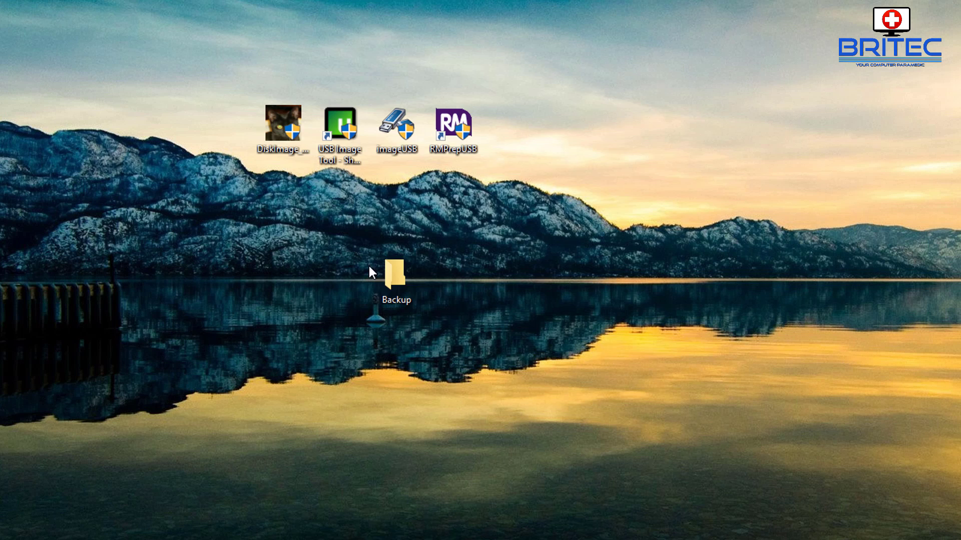
pyautogui.doubleClick(395, 276)
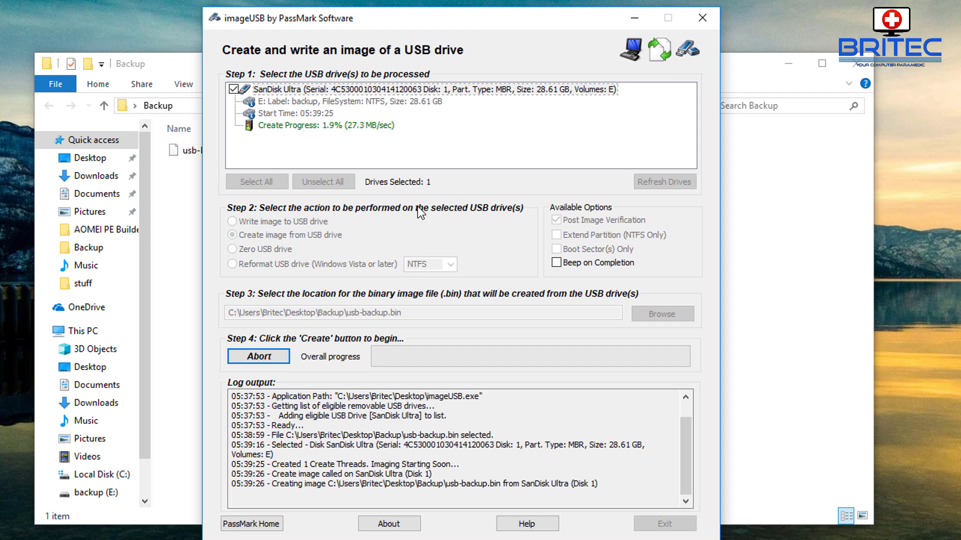
pyautogui.click(777, 280)
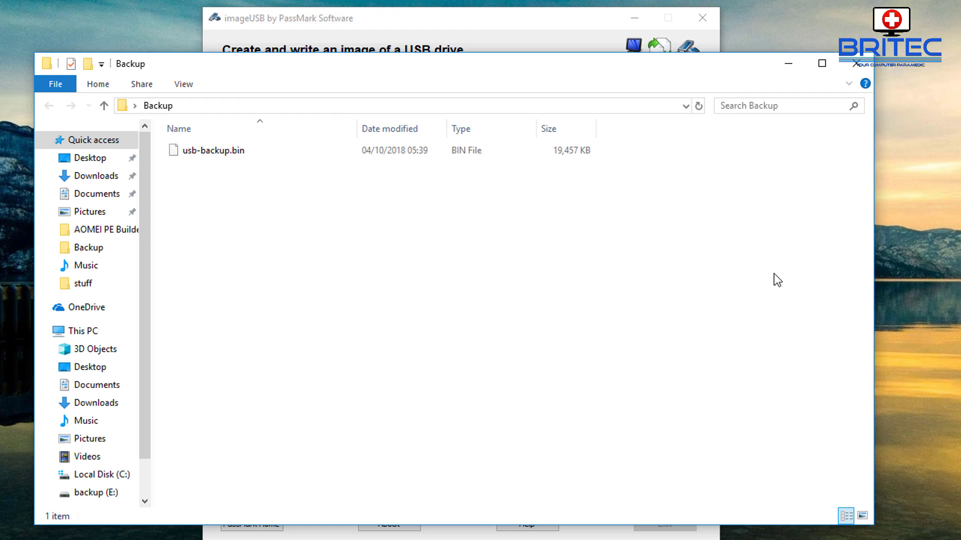
pyautogui.click(789, 65)
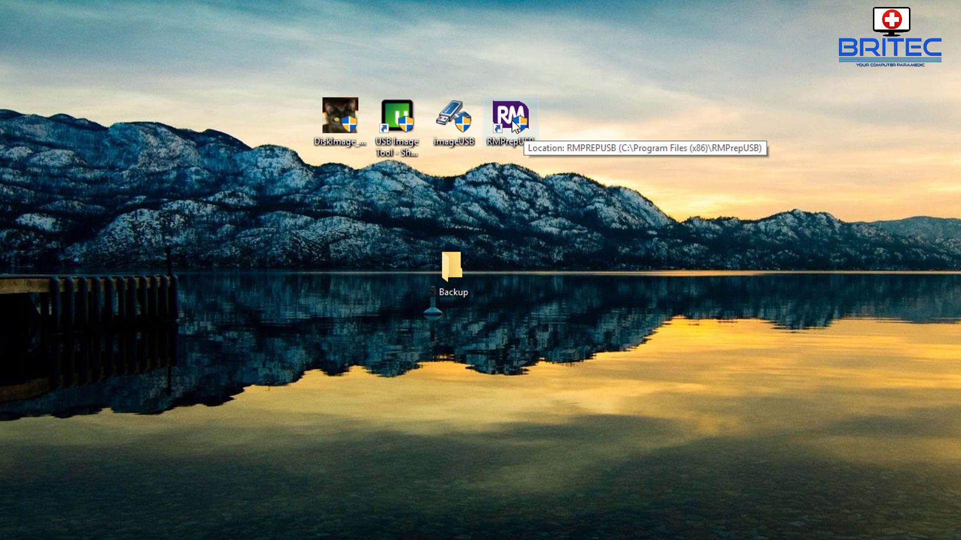
# Step: Launch RMPrepUSB with administrator approval so the SanDisk Ultra drive E: (28.6 GiB) appears
pyautogui.doubleClick(512, 116)
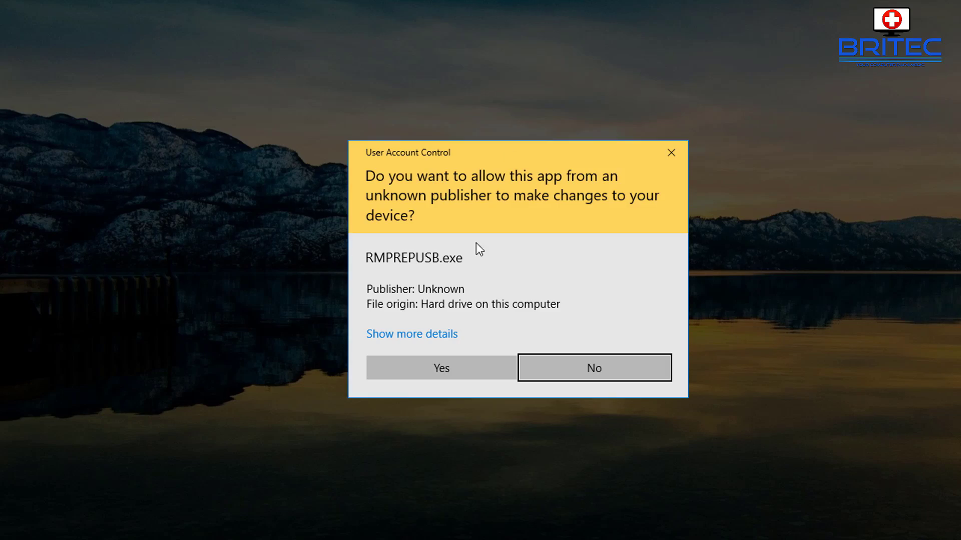
pyautogui.click(417, 367)
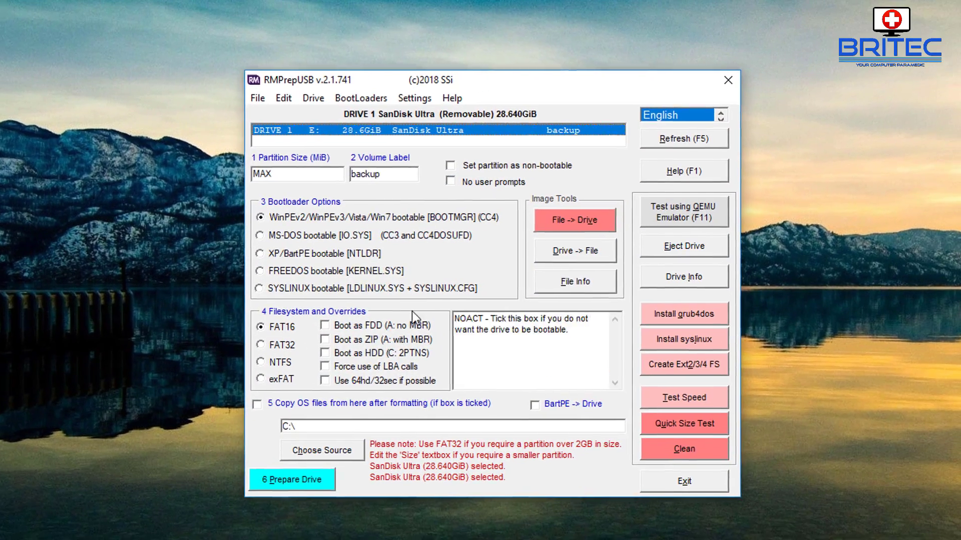
pyautogui.moveTo(405, 259)
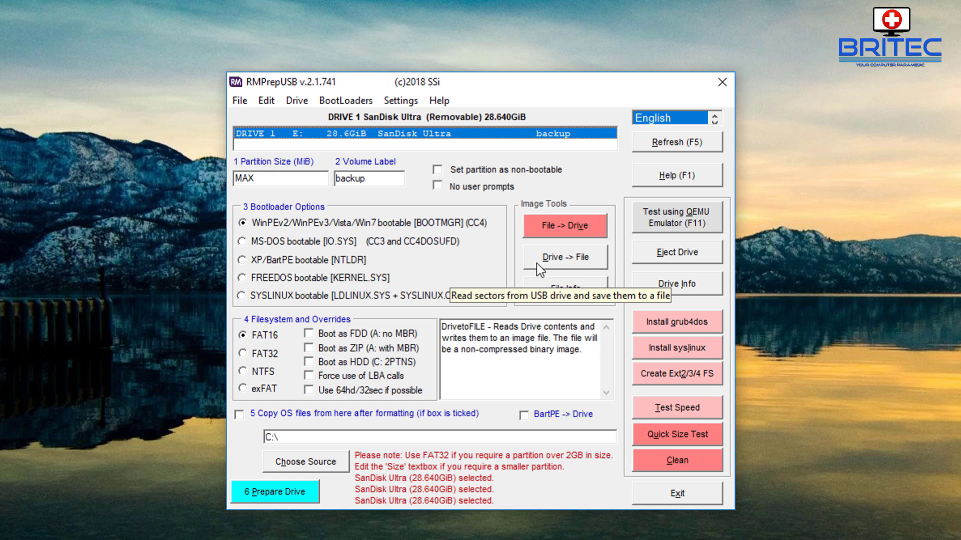
# Step: Start a Drive -> File copy with output file usb-backup in the desktop Backup folder
pyautogui.click(570, 259)
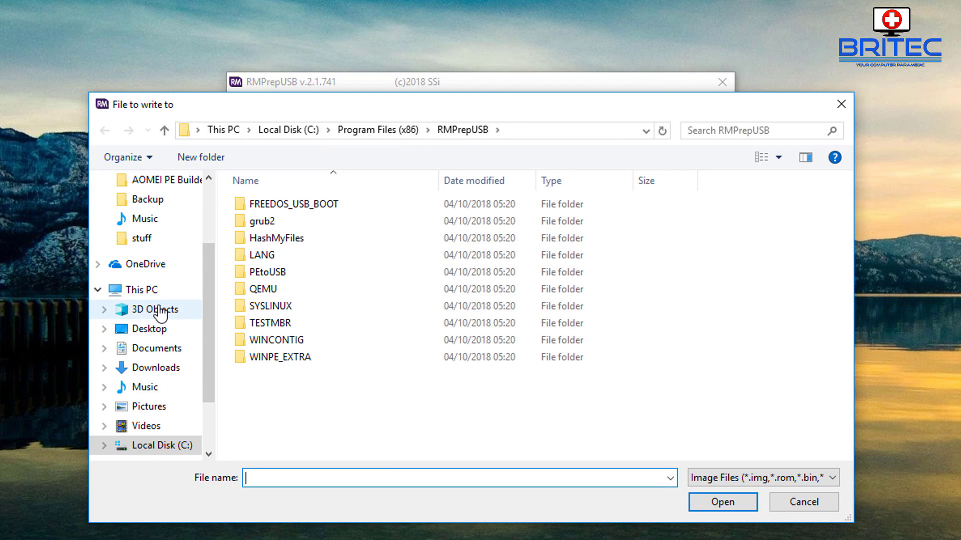
pyautogui.click(152, 330)
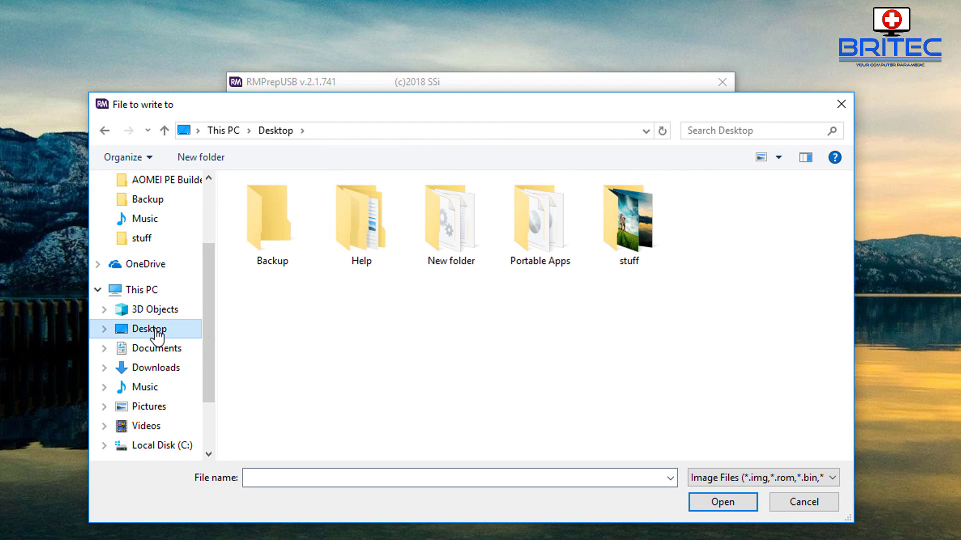
pyautogui.doubleClick(281, 242)
pyautogui.click(258, 479)
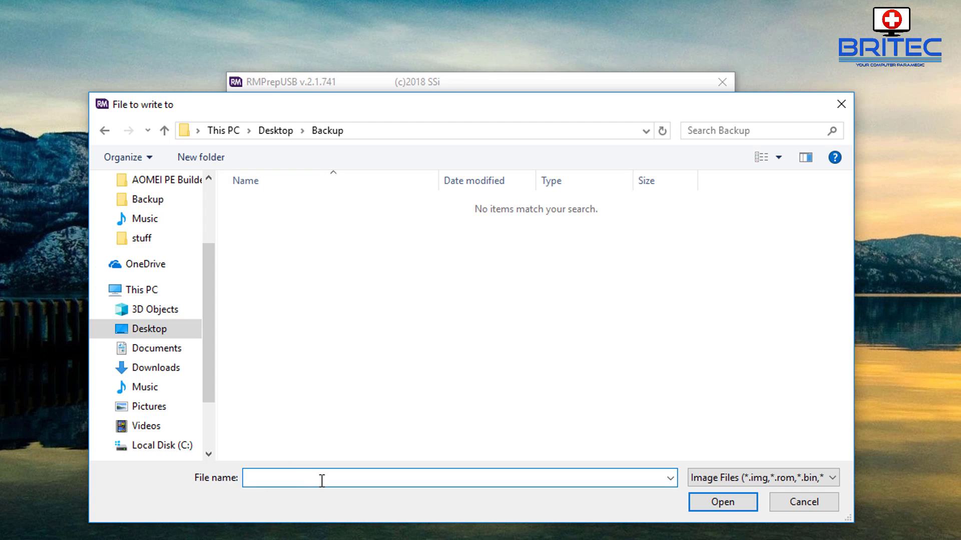
pyautogui.write('usb-backup')
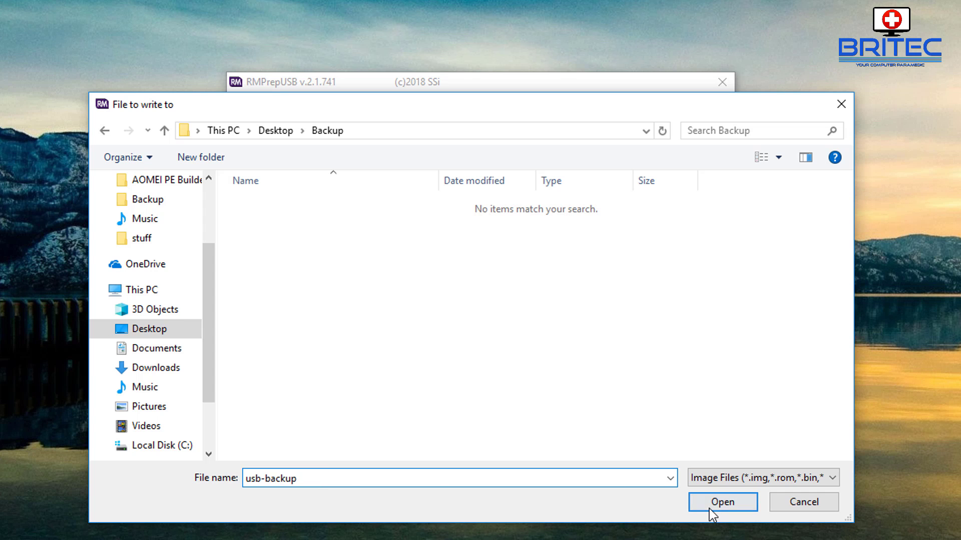
pyautogui.click(710, 502)
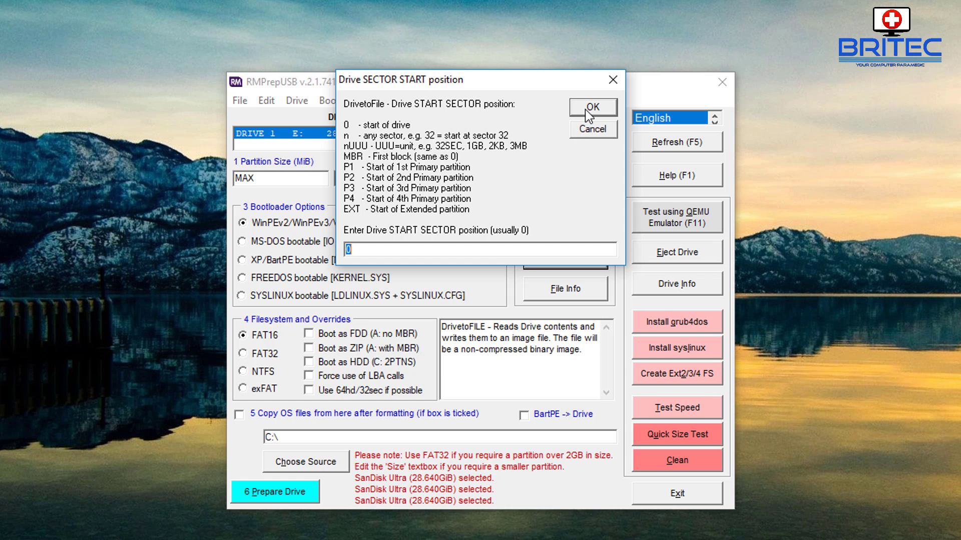
# Step: Set the copy to start at sector 0 with length 0 to image the whole drive
pyautogui.click(614, 108)
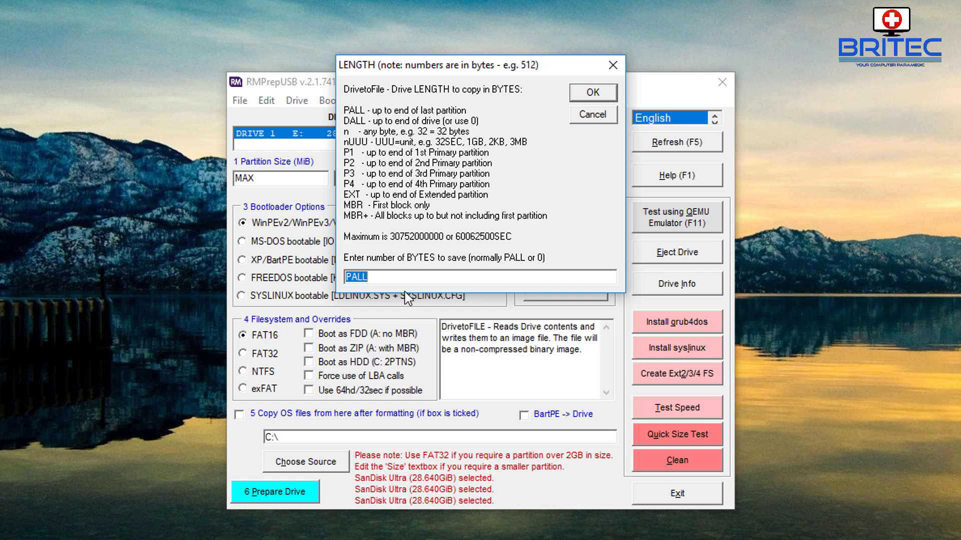
pyautogui.write('0')
pyautogui.click(601, 92)
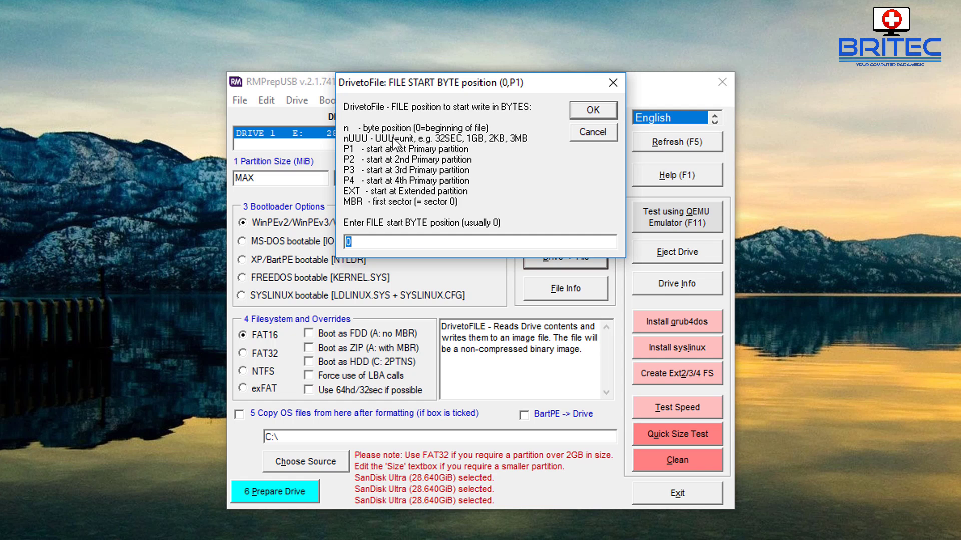
# Step: Accept file start position 0 and confirm writing the drive into USB-BACKUP
pyautogui.click(611, 110)
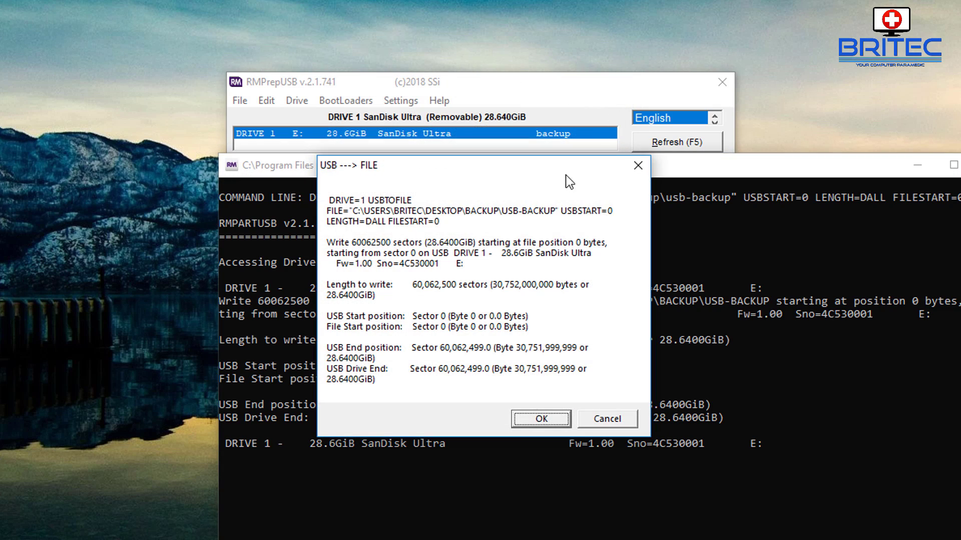
pyautogui.click(541, 419)
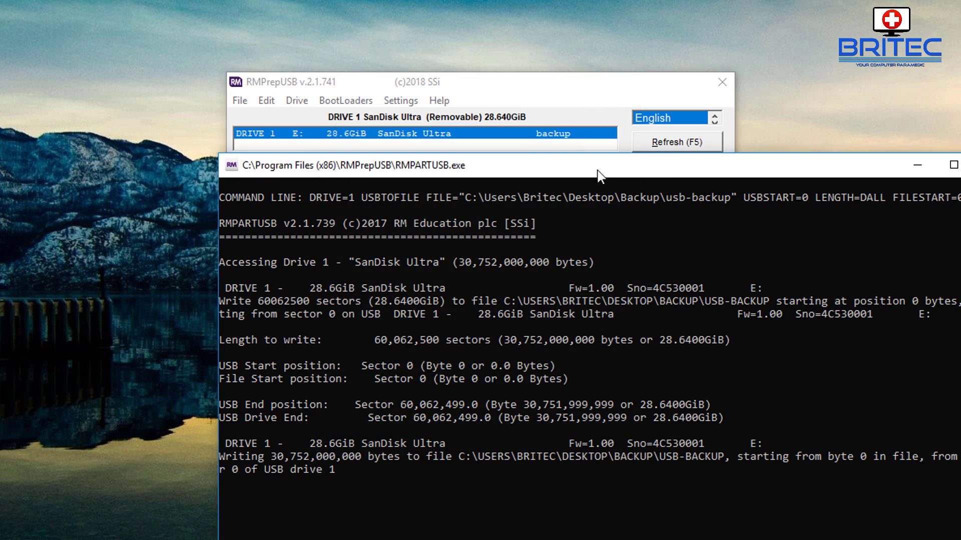
pyautogui.moveTo(638, 167); pyautogui.dragTo(533, 83)
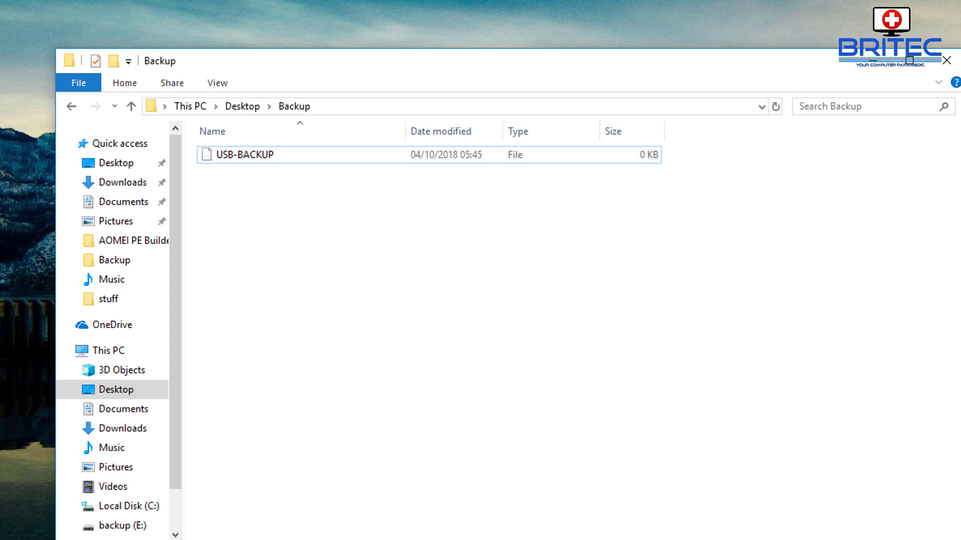
# Step: Check the USB-BACKUP file's details in the Backup folder, then minimize Explorer to watch copy progress
pyautogui.click(245, 156)
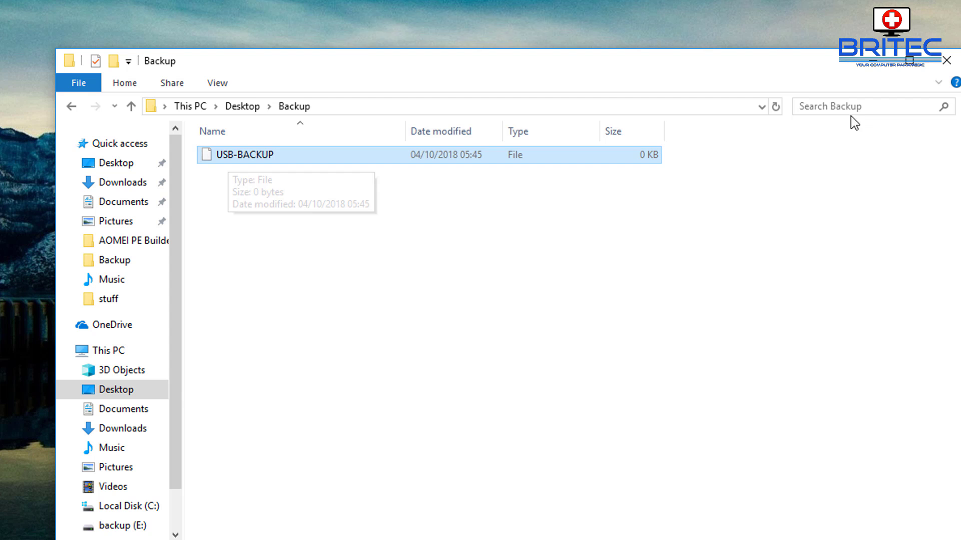
pyautogui.click(886, 68)
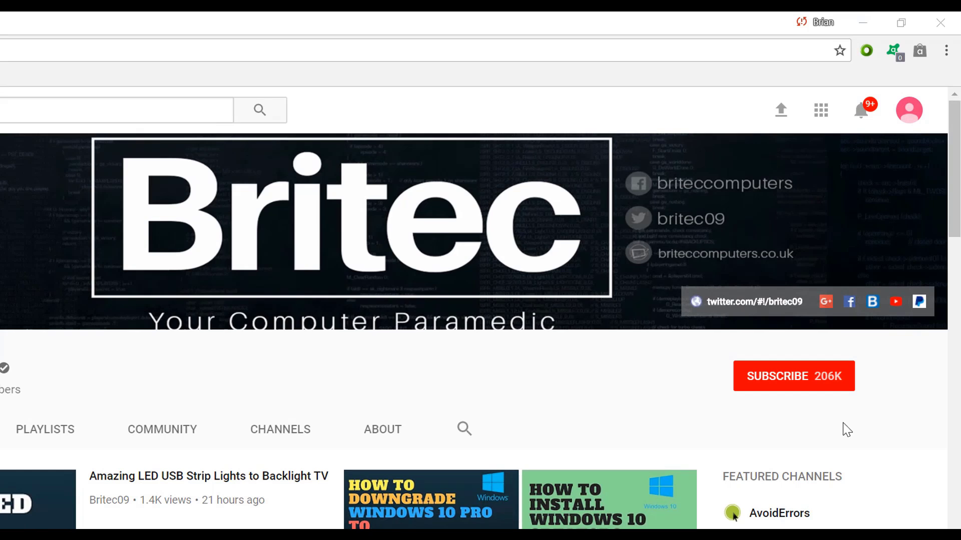
# Step: Subscribe to the Britec YouTube channel
pyautogui.click(806, 388)
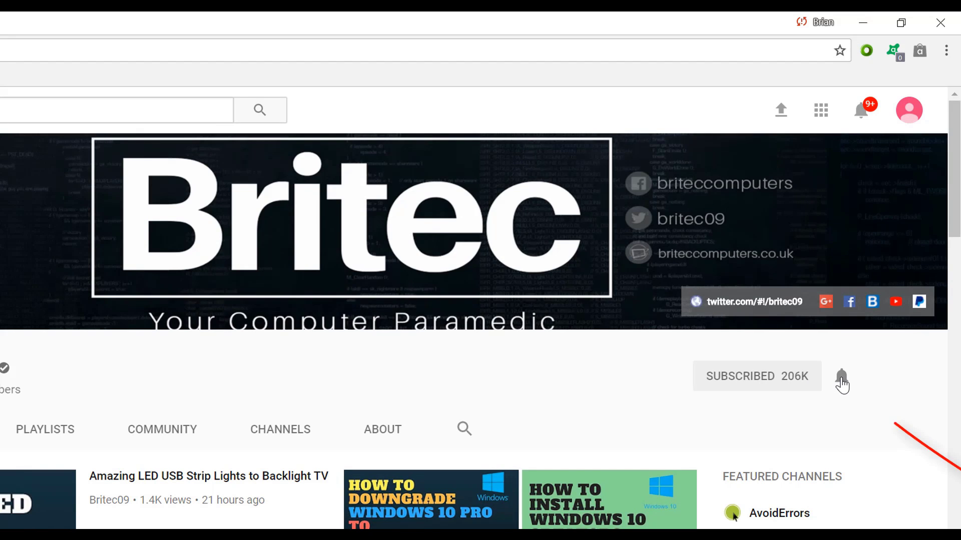